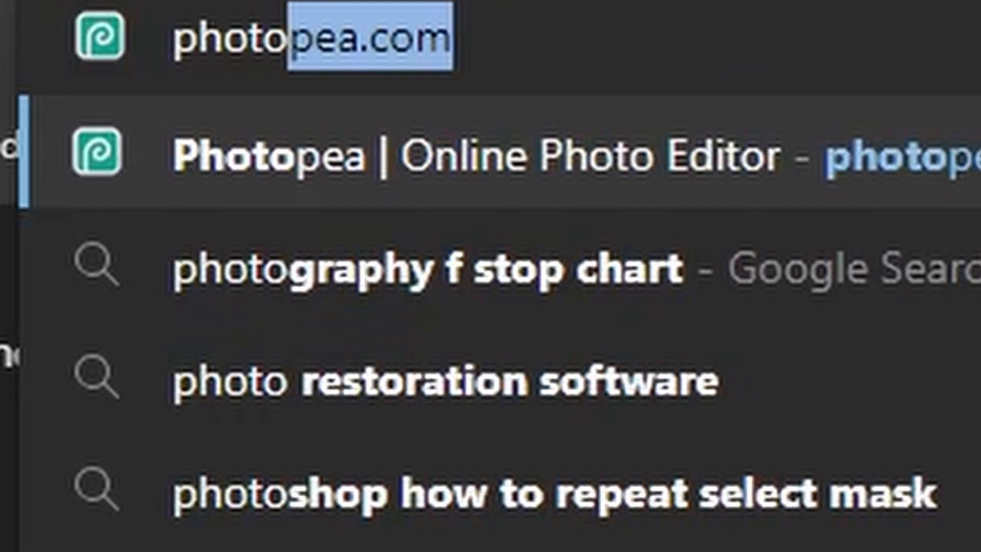
- Enter the photopea.com address in the browser to reach the Photopea online photo editor
text(pea.c)
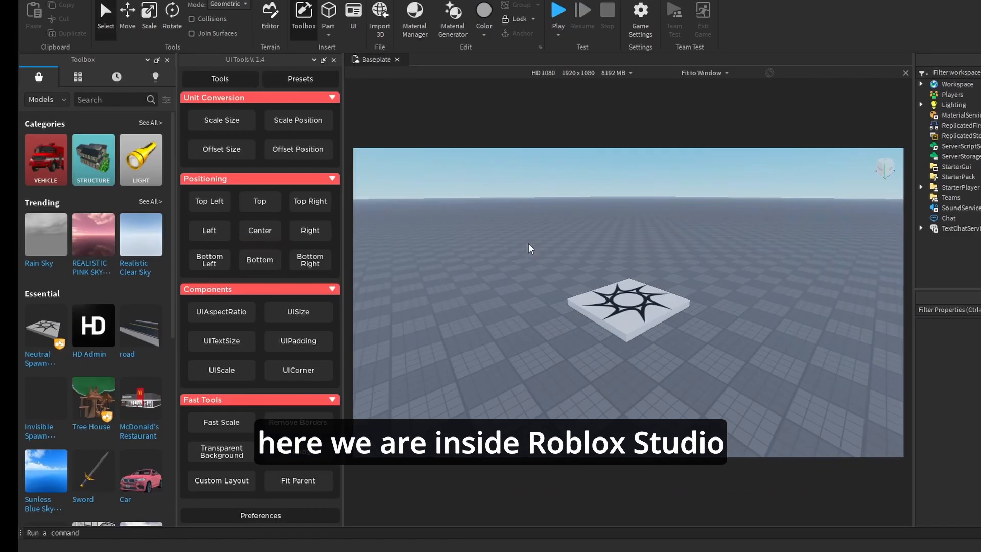
- Switch to the Baseplate place in Roblox Studio and show the Toolbox
drag(362, 233, 362, 233)
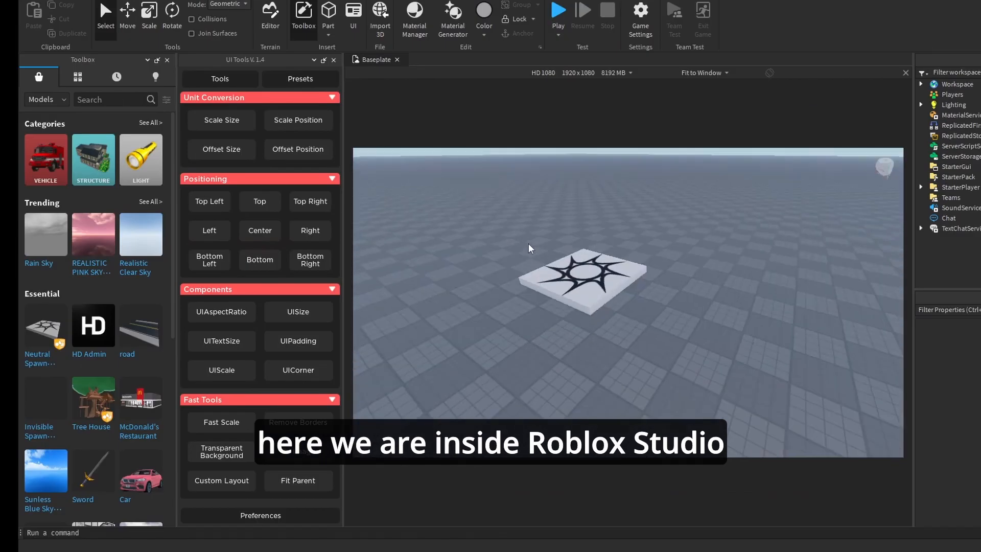
drag(528, 243, 528, 244)
drag(636, 268, 636, 268)
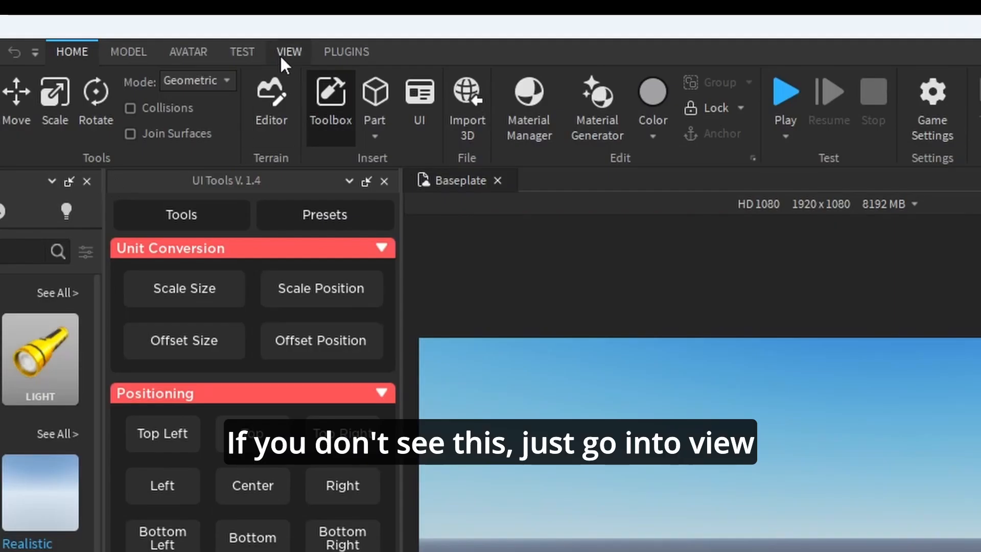
click(281, 53)
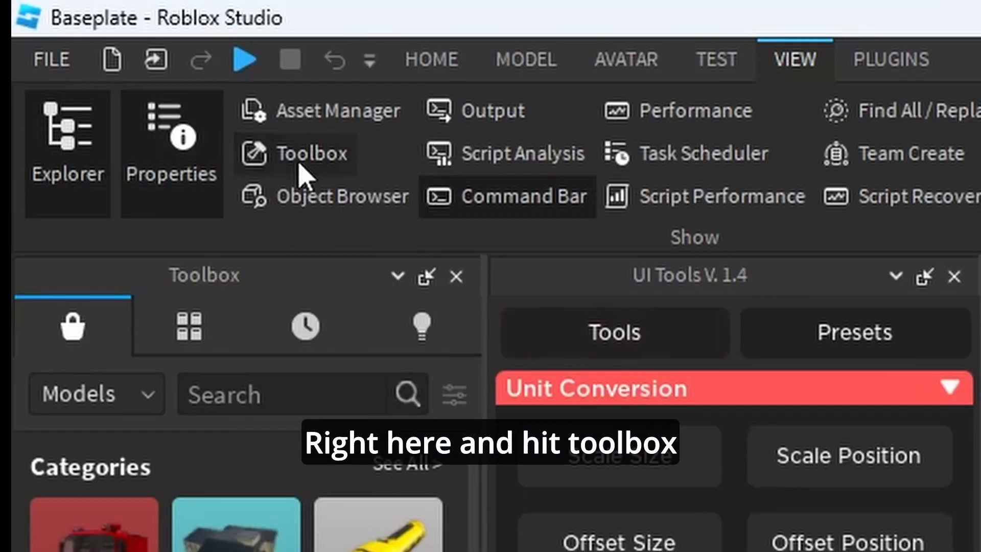
click(15, 101)
click(293, 162)
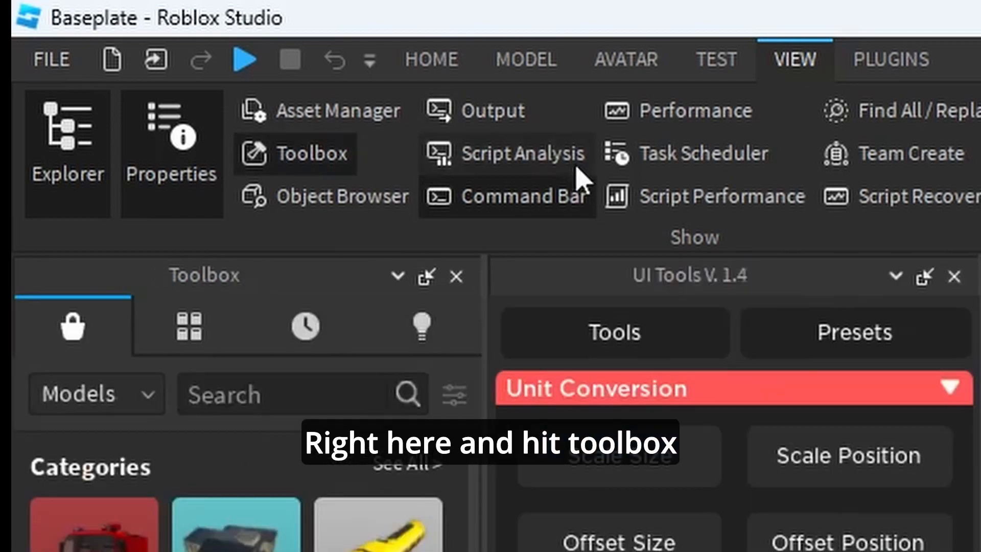
- Search the Toolbox models for Noob and insert an R6 noob character beside the spawn location
click(286, 394)
text(Noob)
key(Return)
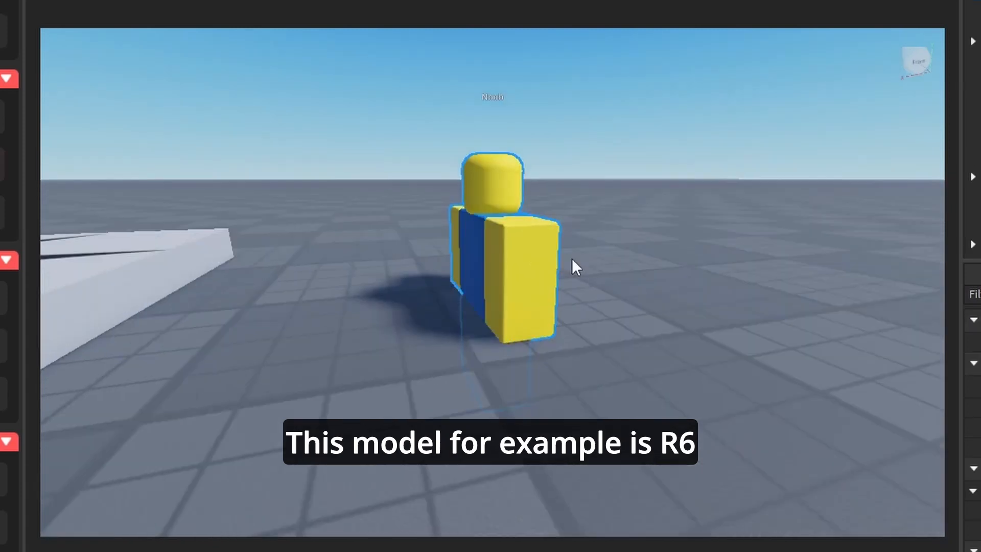
mouse_move(511, 271)
mouse_down()
mouse_move(539, 216)
mouse_move(522, 271)
mouse_up()
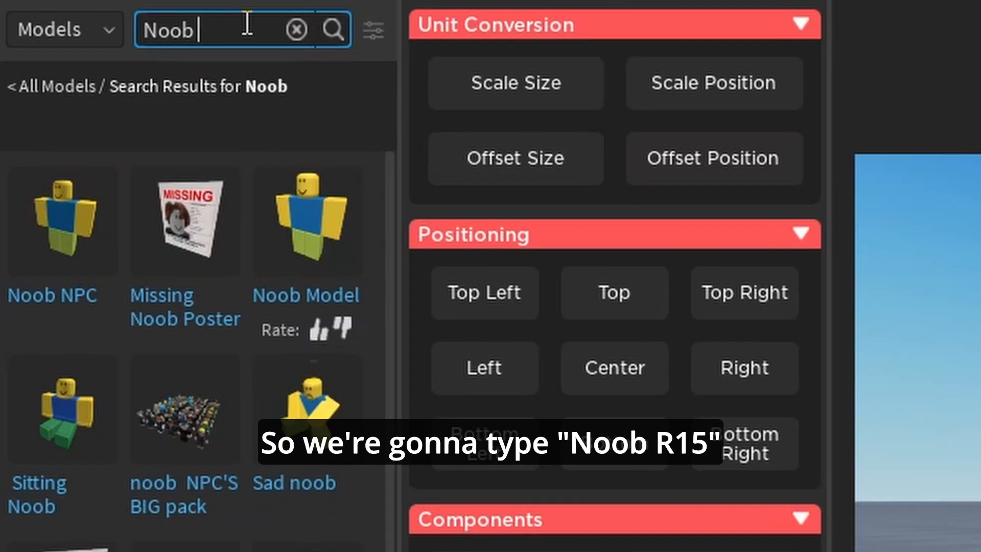
- Search the Toolbox models for "Noob r15" and insert an R15 noob character beside the spawn location
text(r15)
key(Return)
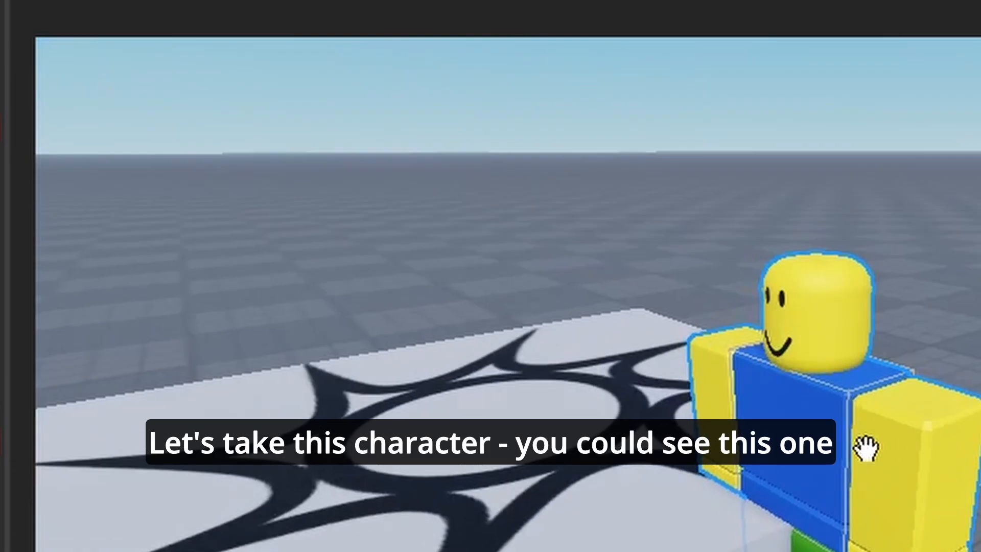
drag(867, 450, 973, 460)
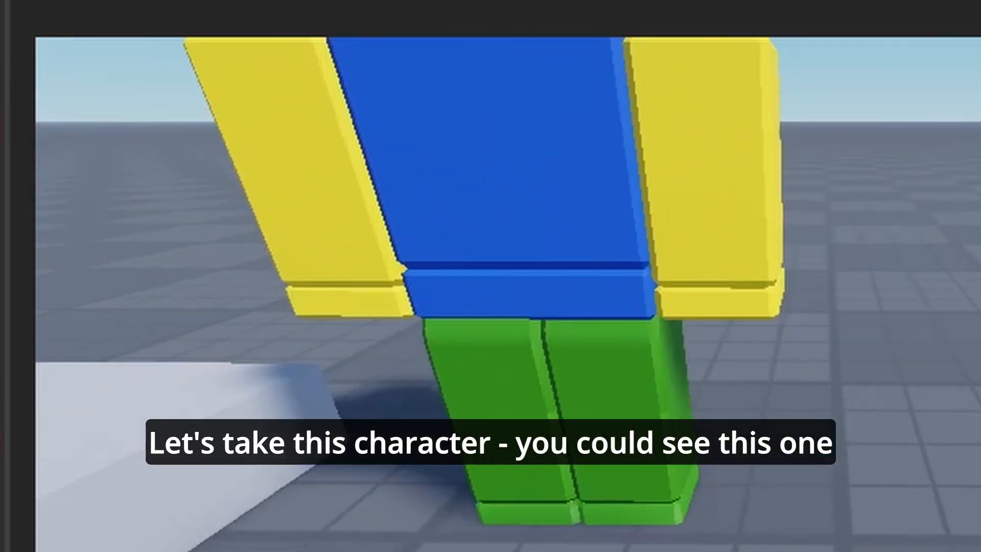
- Select individual leg segments of the R15 character to inspect its separate limb parts
alt+click(647, 414)
alt+click(635, 372)
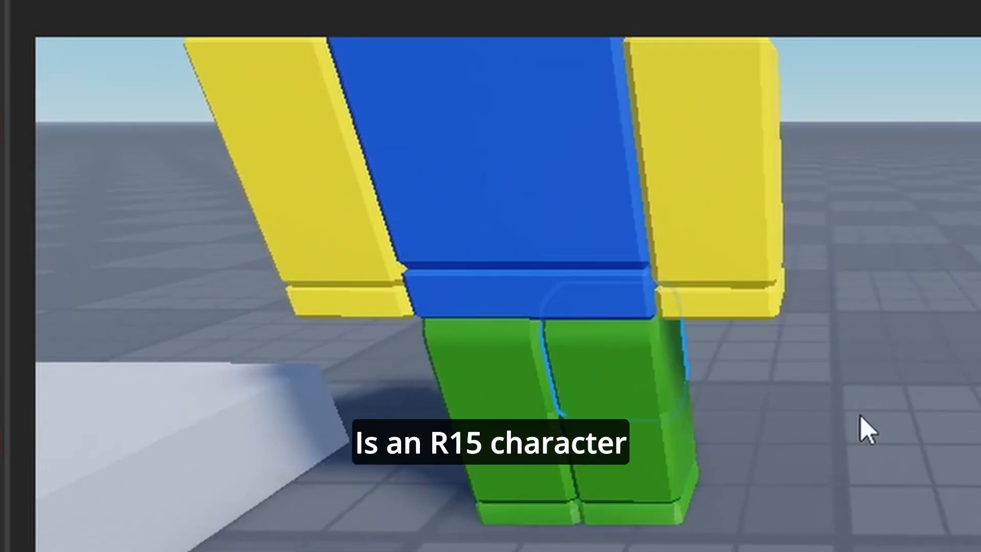
click(910, 363)
- Collapse the Straw_26 character model in the Explorer and bring up the commands available for it
scroll(916, 367, down, 3)
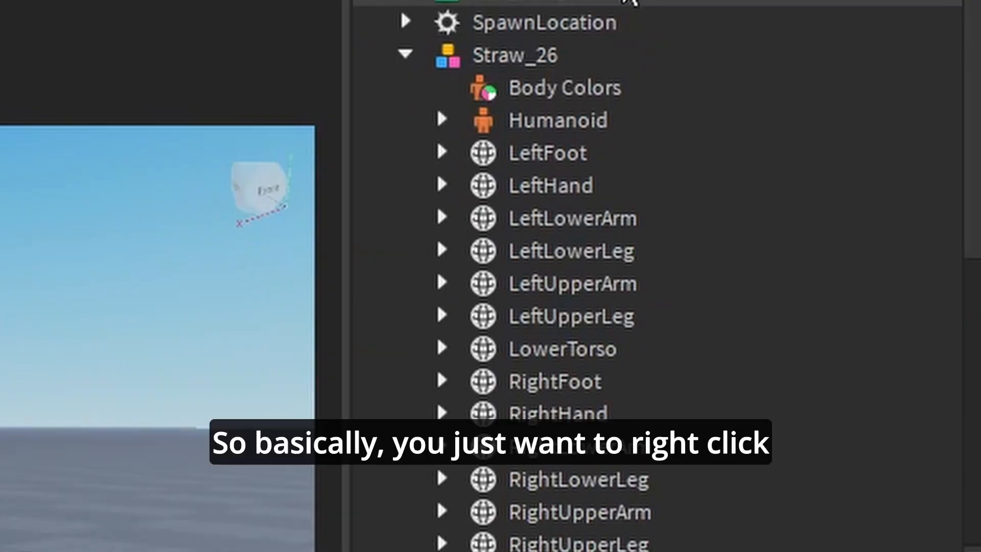
click(407, 60)
click(406, 53)
right_click(484, 63)
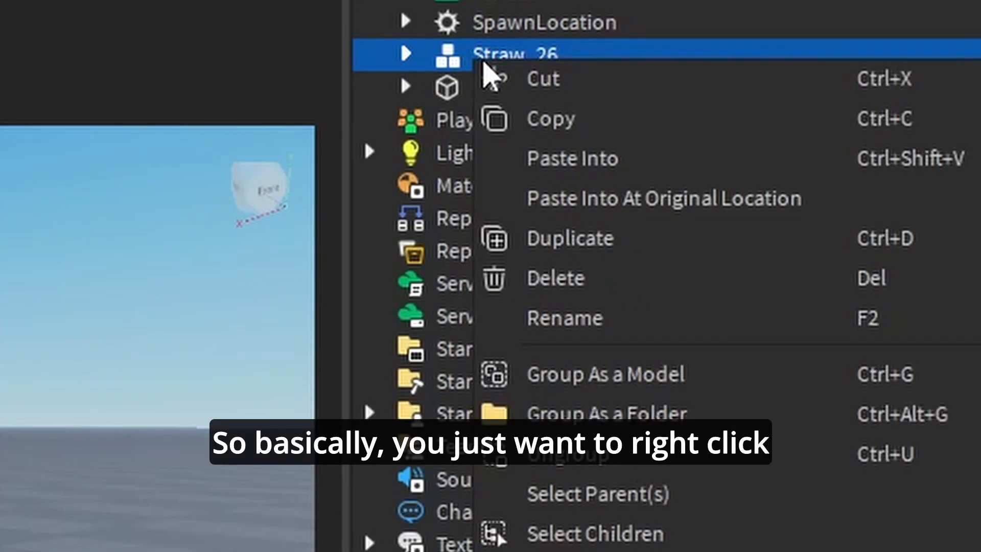
click(515, 500)
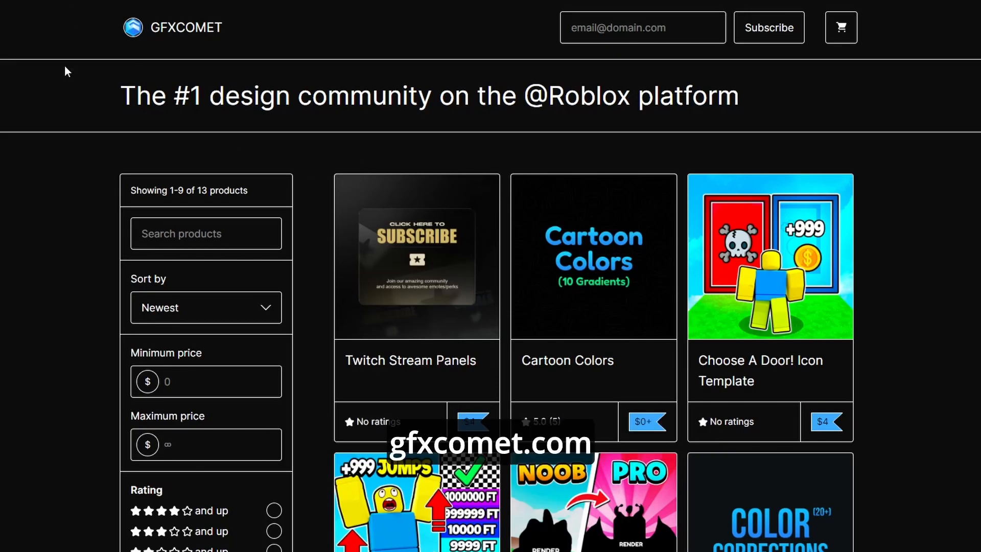
- Switch to the GFXCOMET store in the browser, set a $0 price for the name-your-price product, and request it
scroll(68, 167, down, 7)
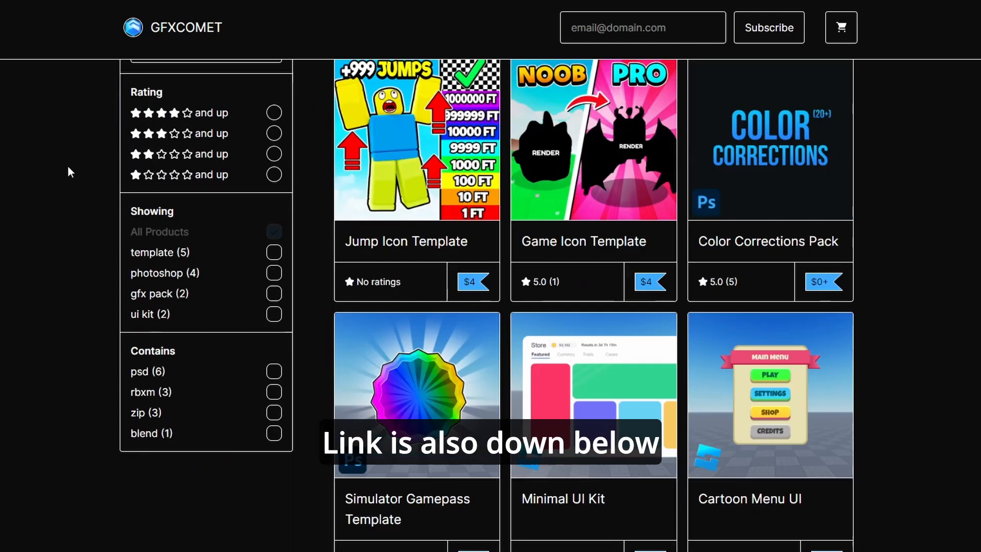
scroll(67, 162, down, 3)
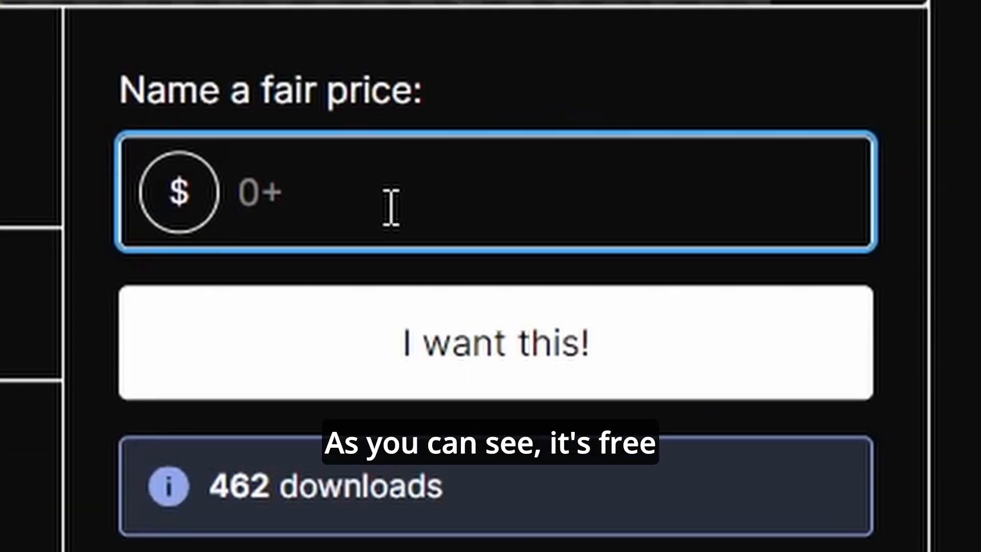
click(460, 121)
click(427, 189)
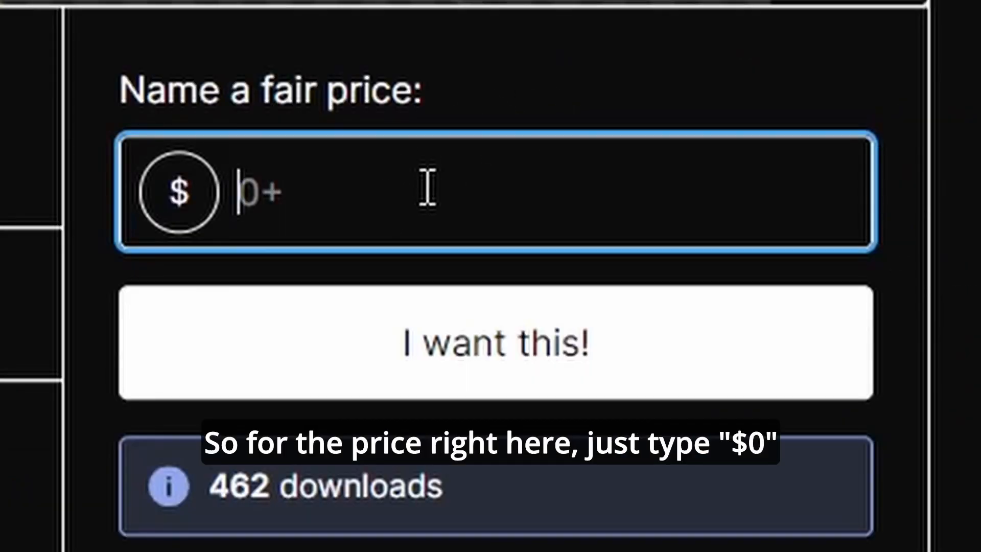
text(0)
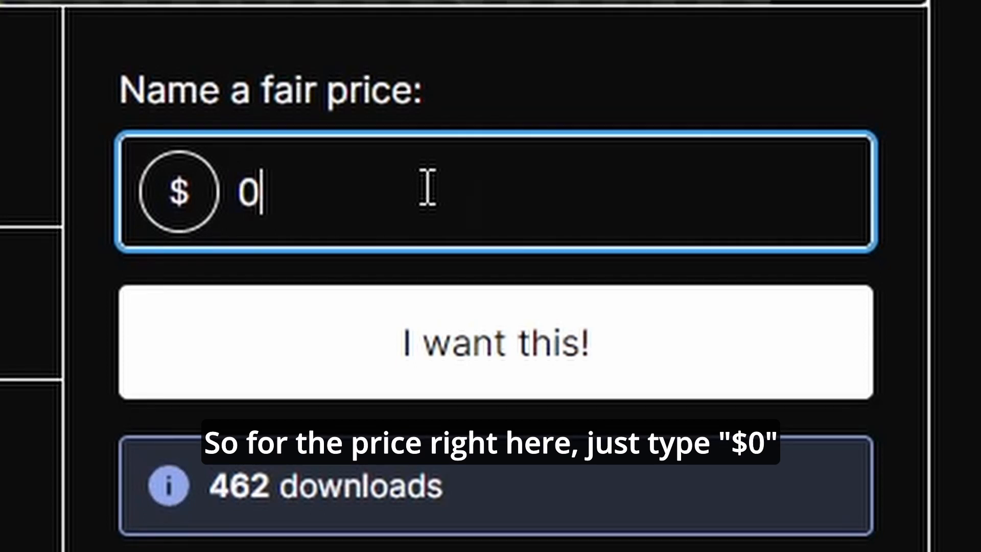
click(545, 370)
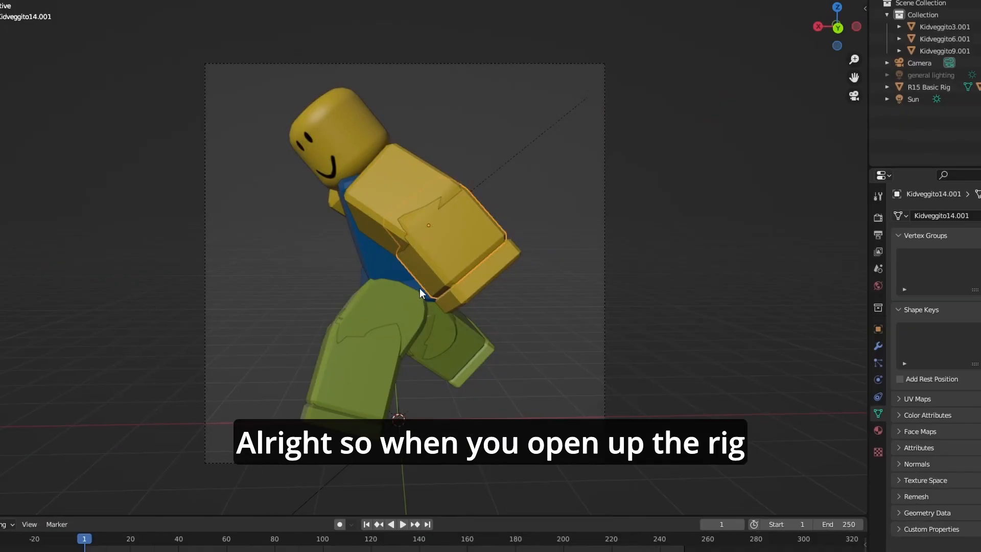
- Switch to the opened rig in Blender and rotate the R15 Basic Rig 73° about the global Z axis
click(419, 292)
click(415, 286)
drag(413, 285, 458, 176)
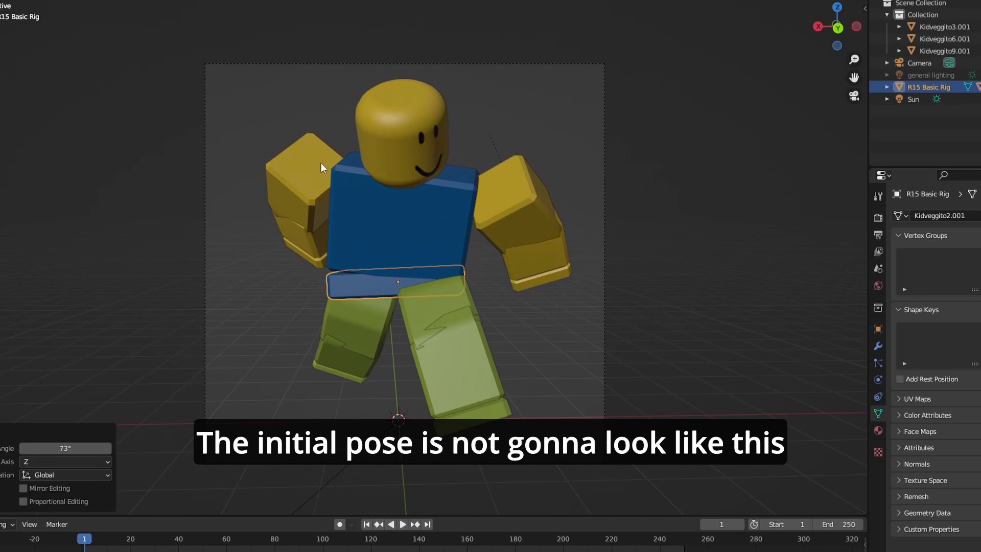
click(511, 149)
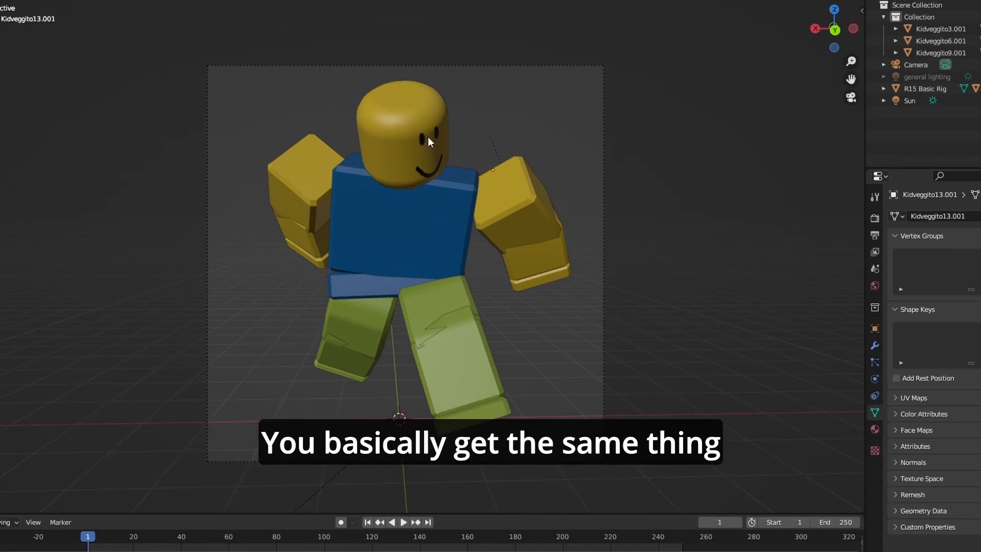
- Select the character's torso, leg and arm parts one after another to examine how the rig is divided
click(429, 209)
click(361, 290)
click(344, 357)
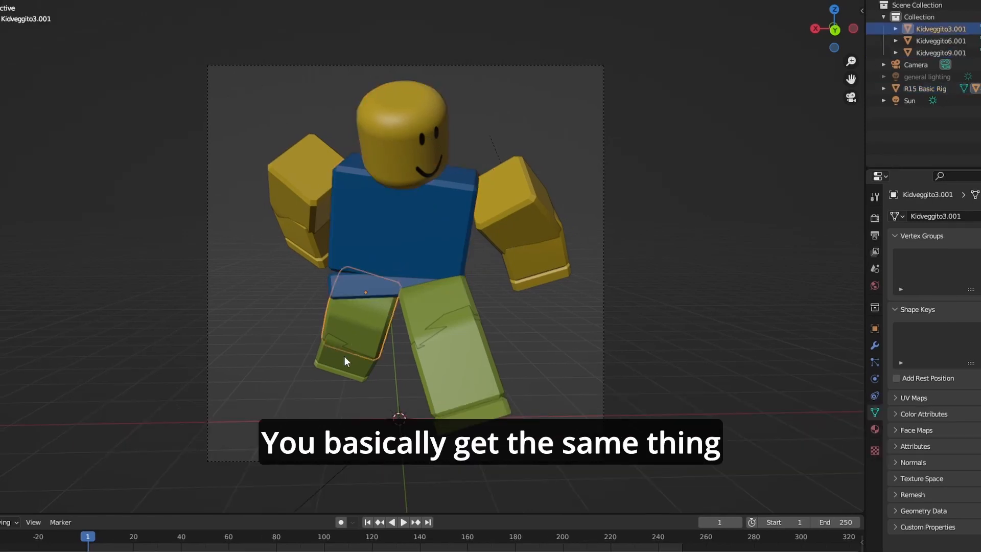
click(483, 354)
click(528, 254)
click(431, 214)
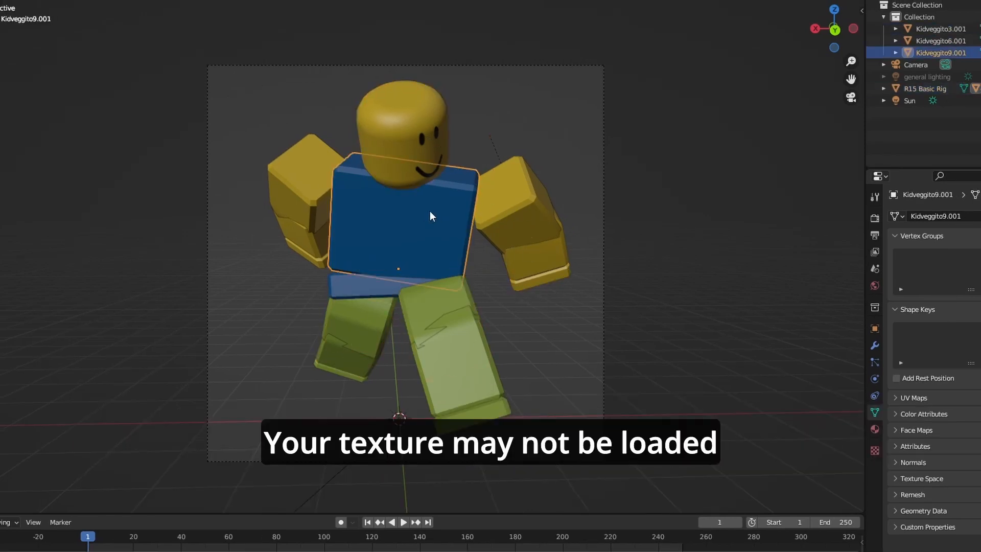
click(515, 131)
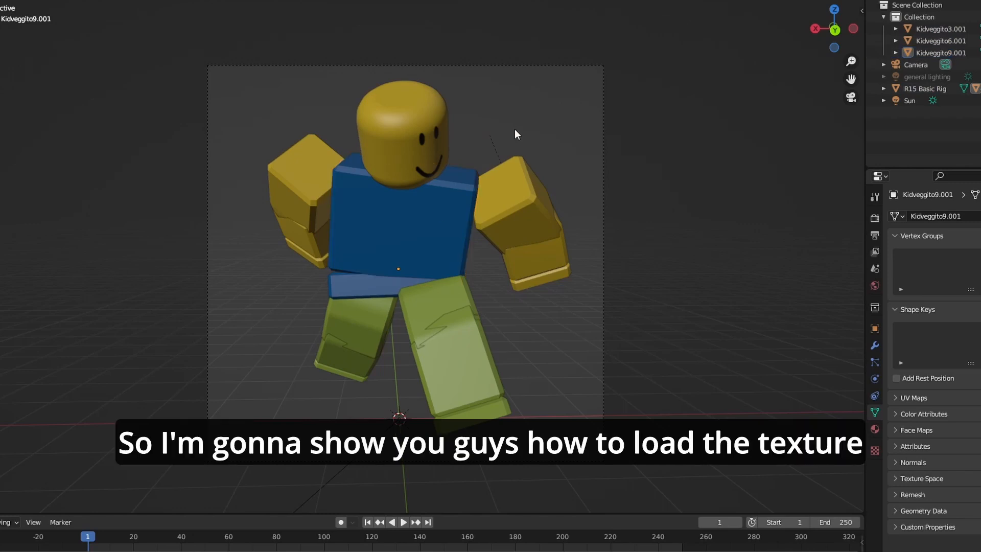
- Open the Shading workspace with the torso selected and display the viewport in Material Preview
click(434, 211)
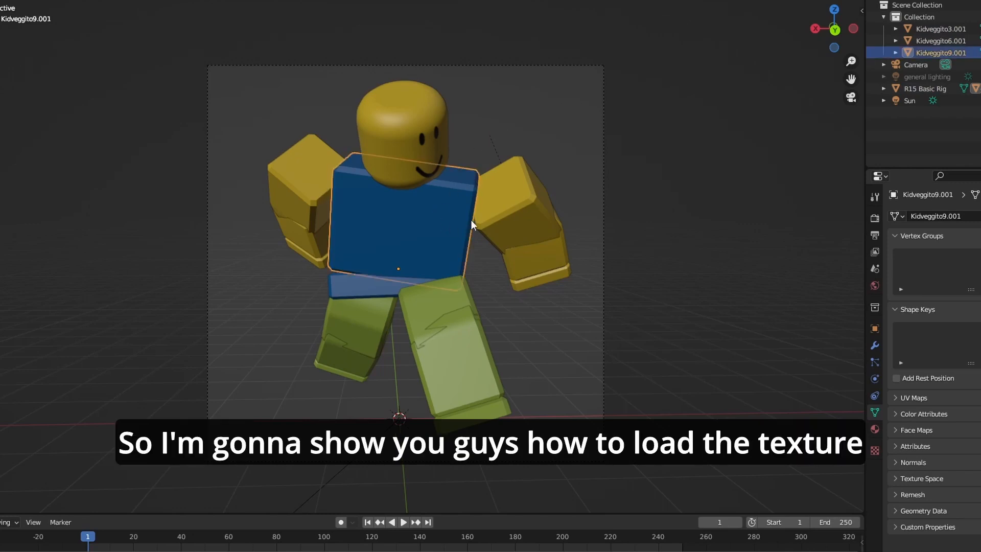
click(438, 206)
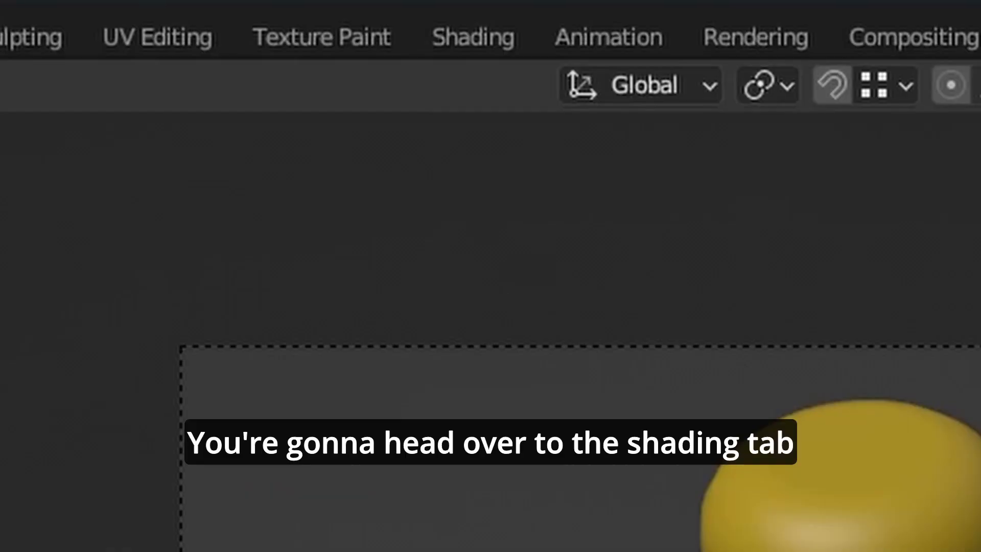
click(498, 33)
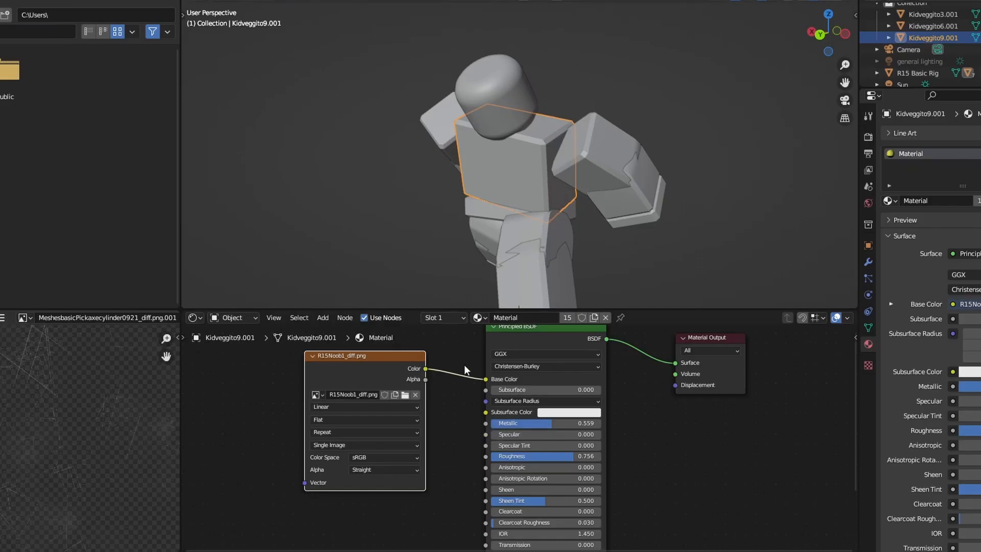
drag(464, 364, 483, 360)
drag(542, 179, 595, 193)
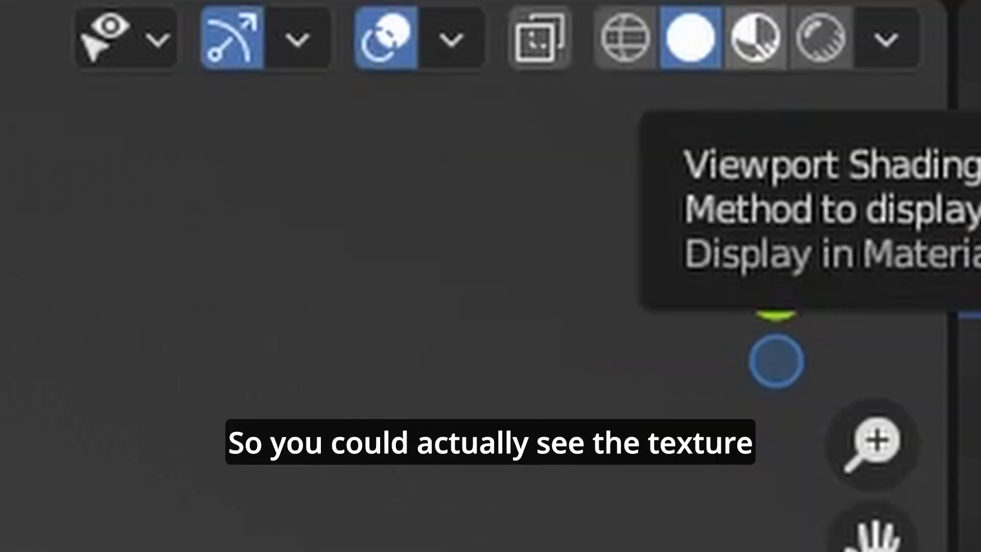
click(736, 38)
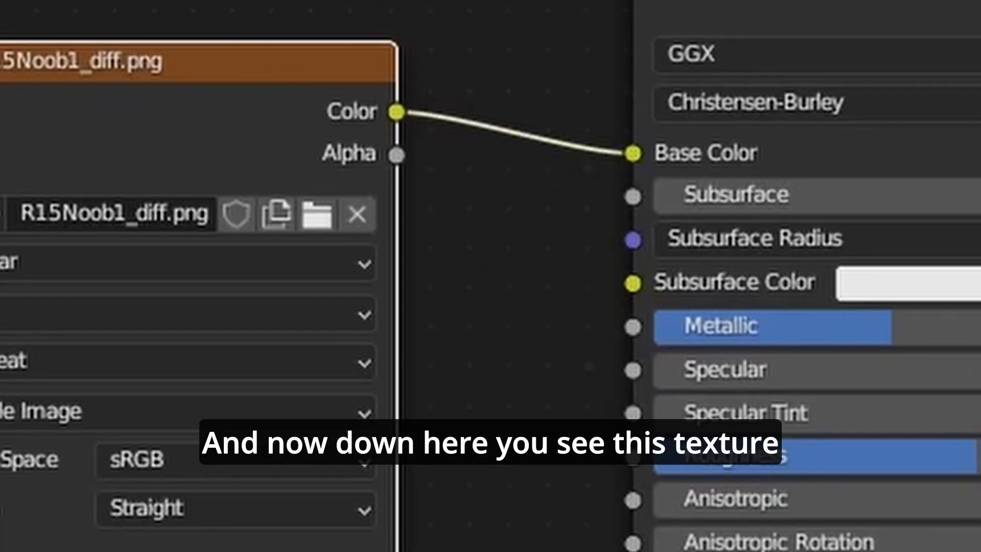
- Reposition the image texture node feeding Base Color and load R15Noob1_diff.png into it
drag(176, 122, 57, 160)
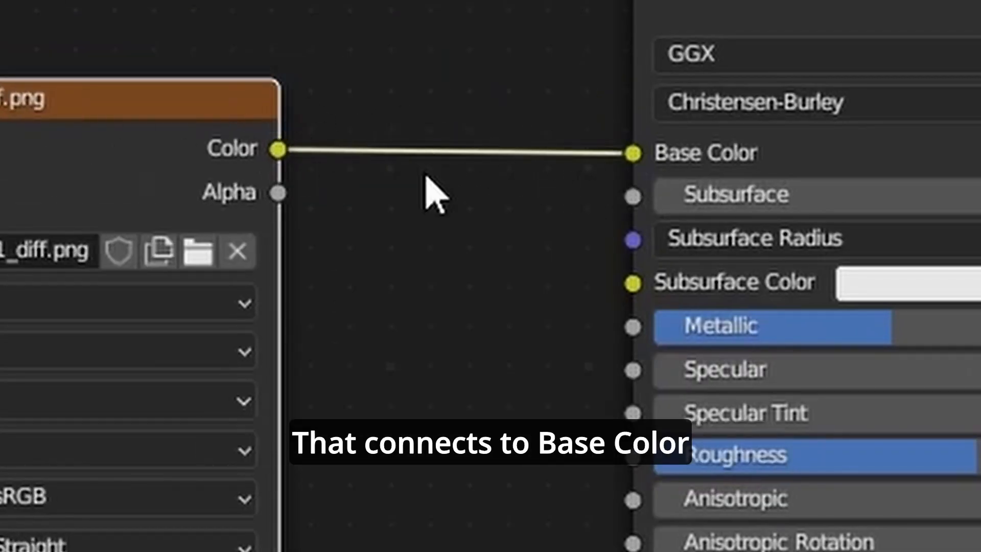
drag(122, 142, 336, 99)
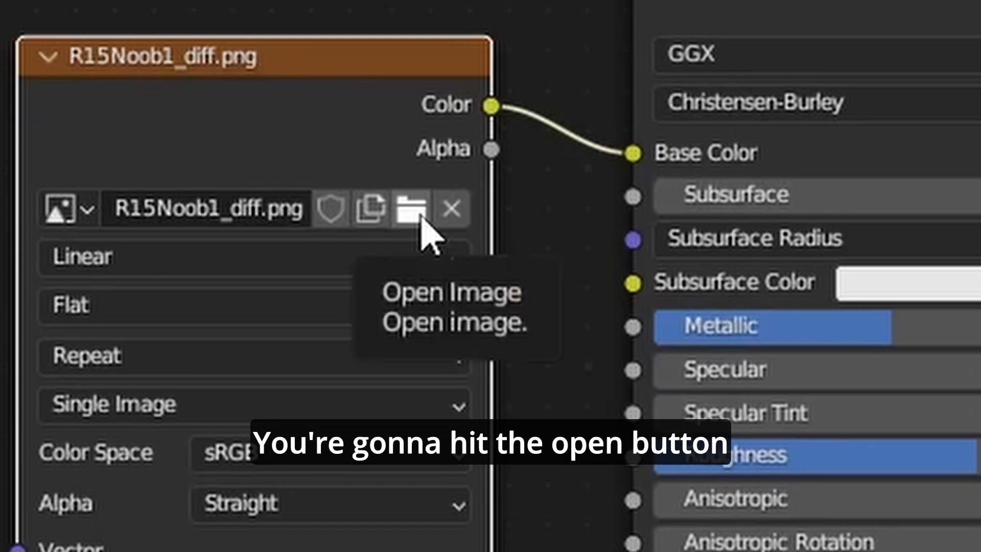
click(415, 214)
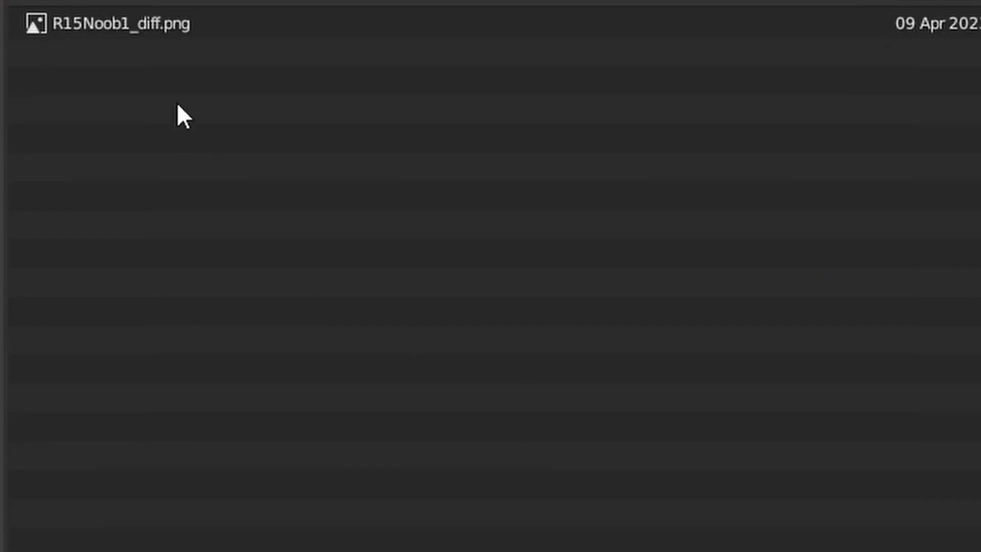
click(94, 31)
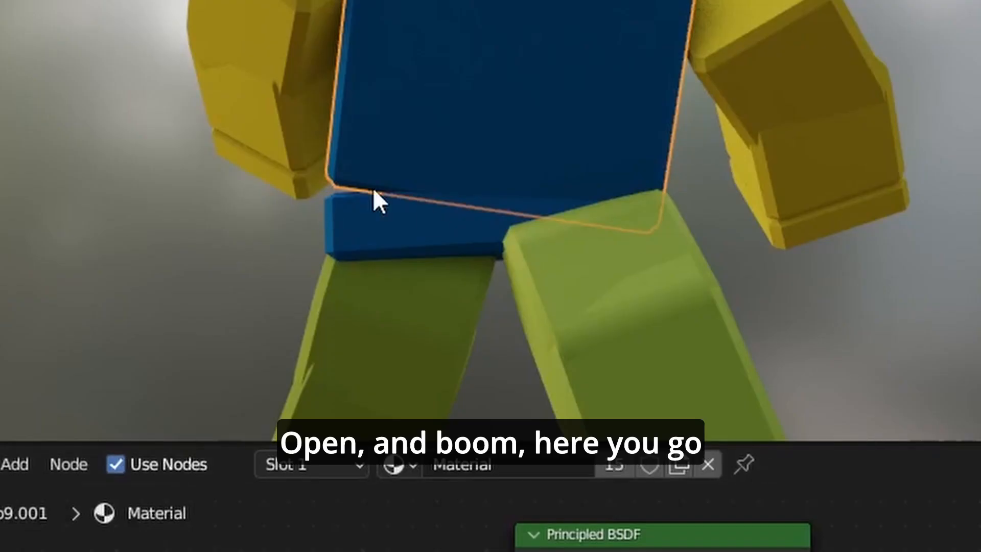
drag(373, 188, 501, 435)
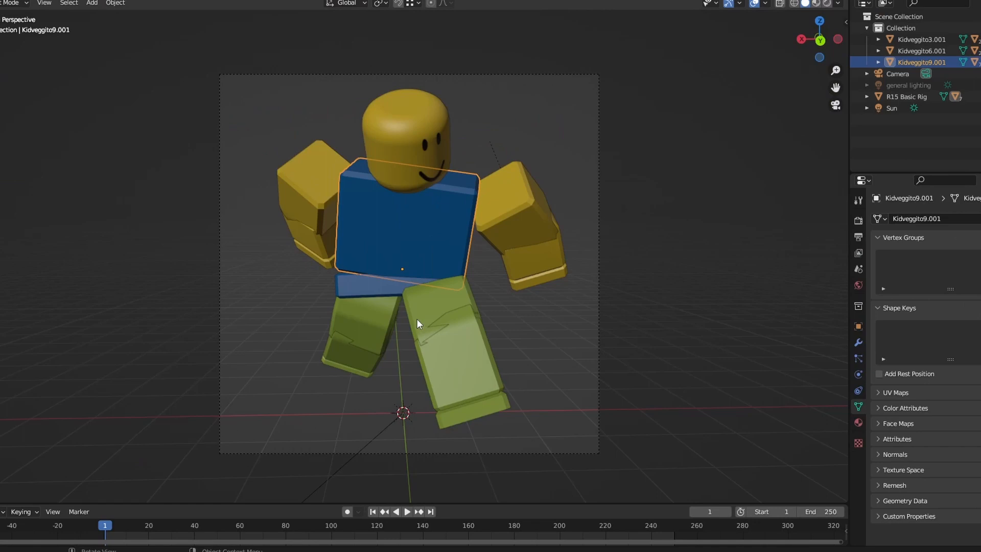
- Add a second camera to the scene and align the active camera to the current view of the character
key(KP_0)
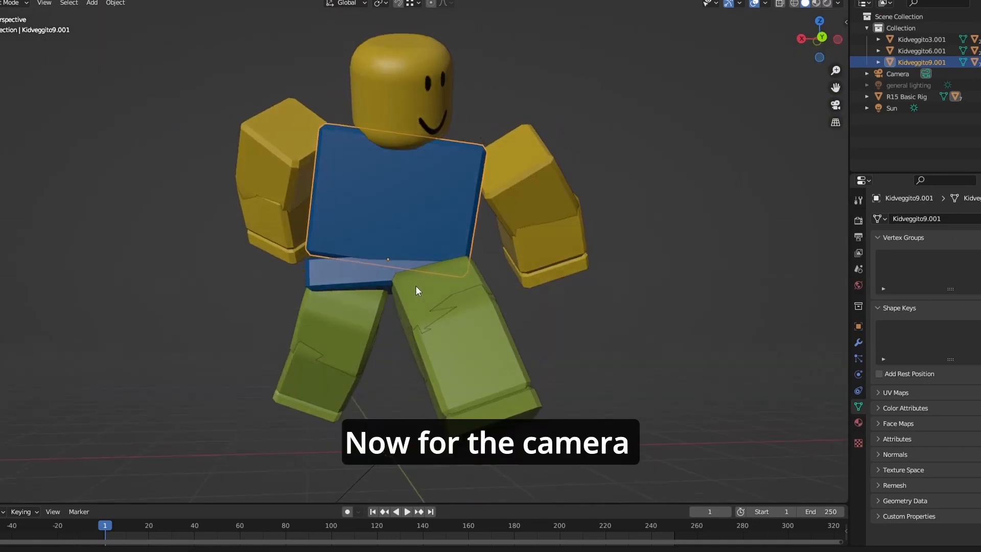
click(898, 74)
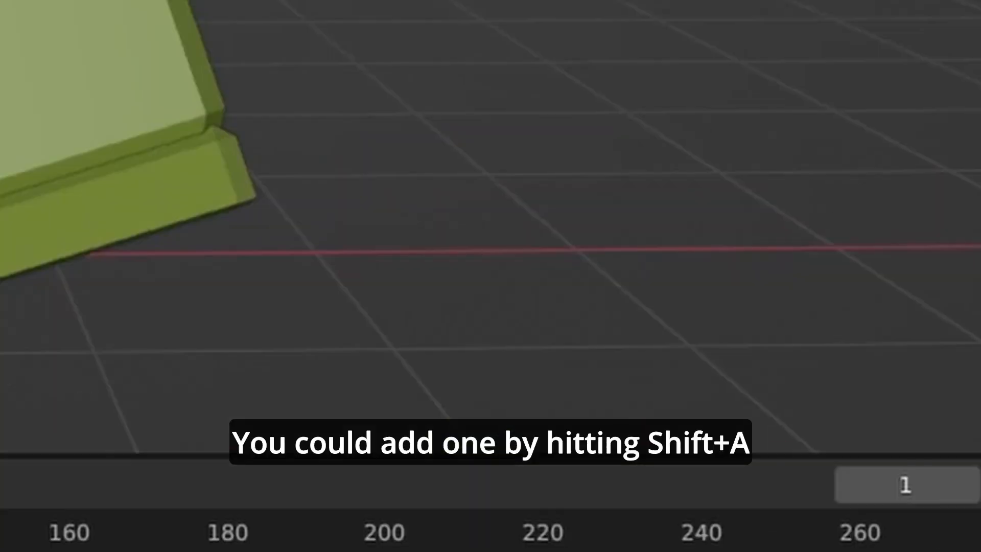
key(shift+a)
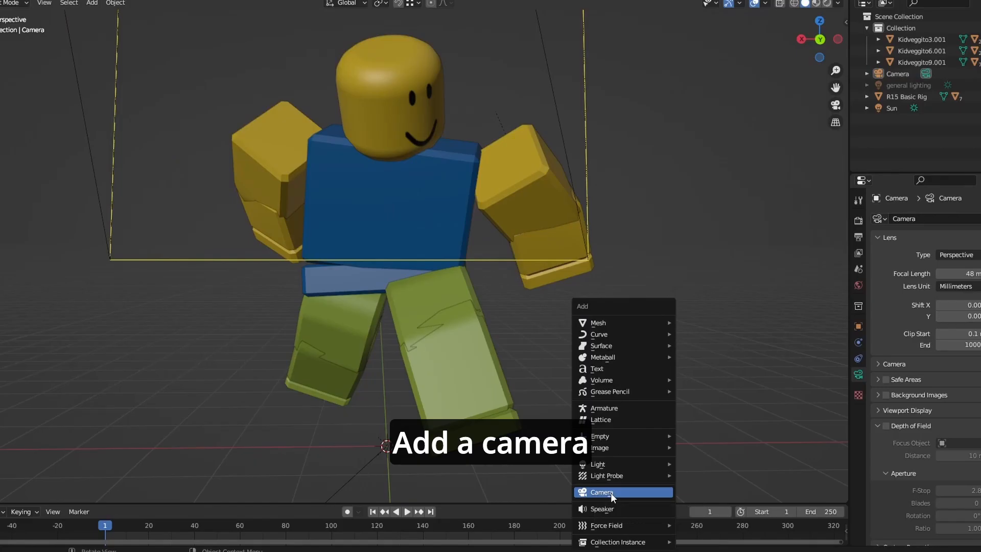
click(542, 418)
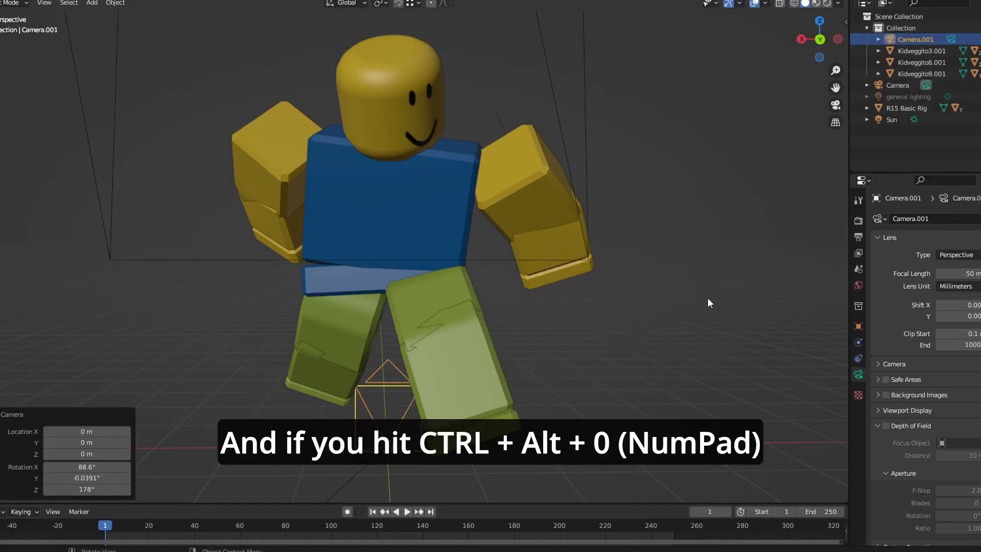
key(ctrl+alt+KP_0)
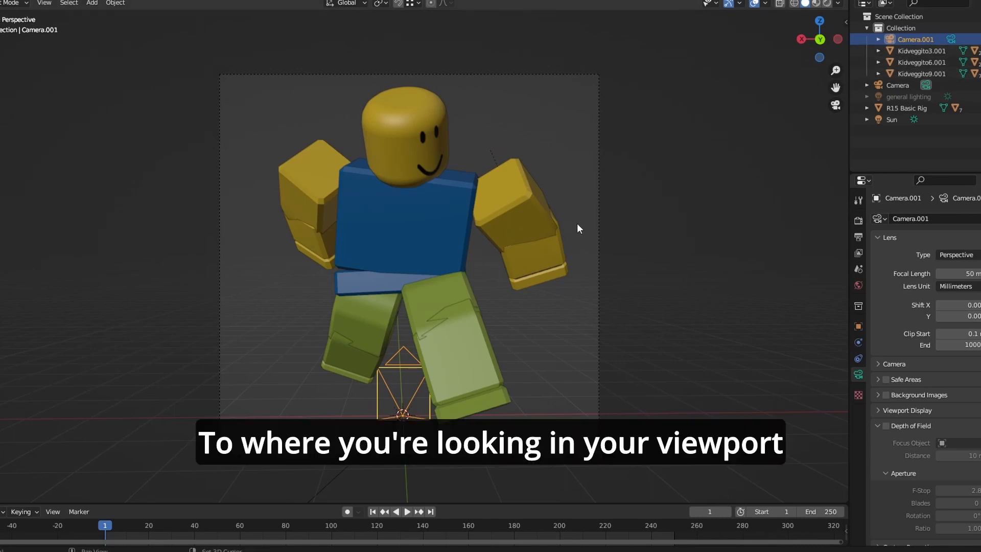
- Reframe the character in the camera view with walk navigation and delete the newly added camera, selecting the original one
key(shift+grave)
key(Return)
key(x)
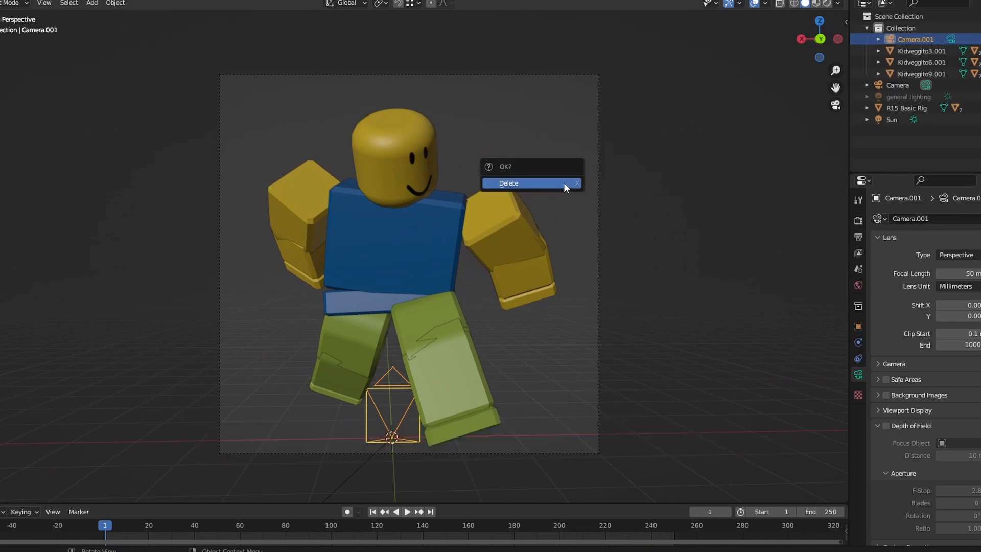
click(563, 182)
click(901, 76)
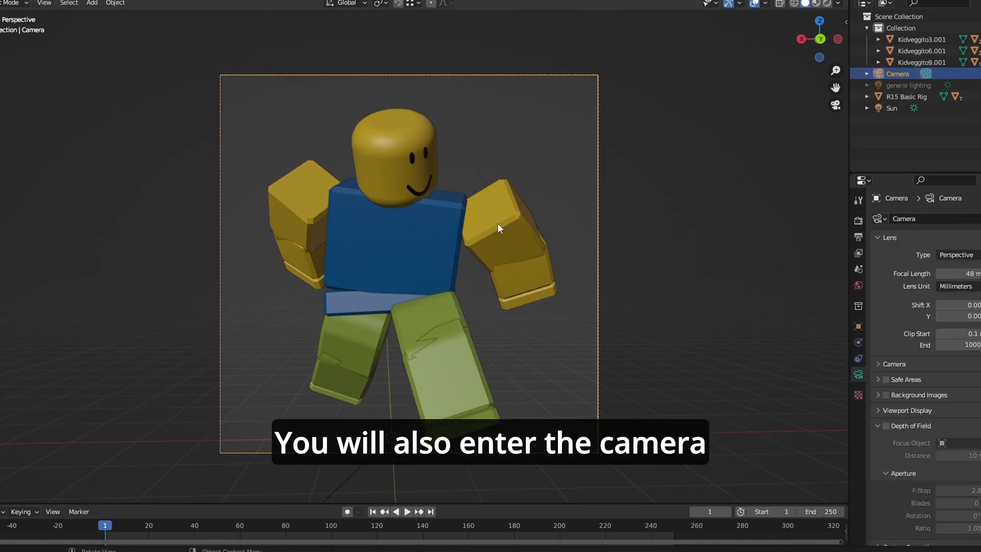
key(shift+grave)
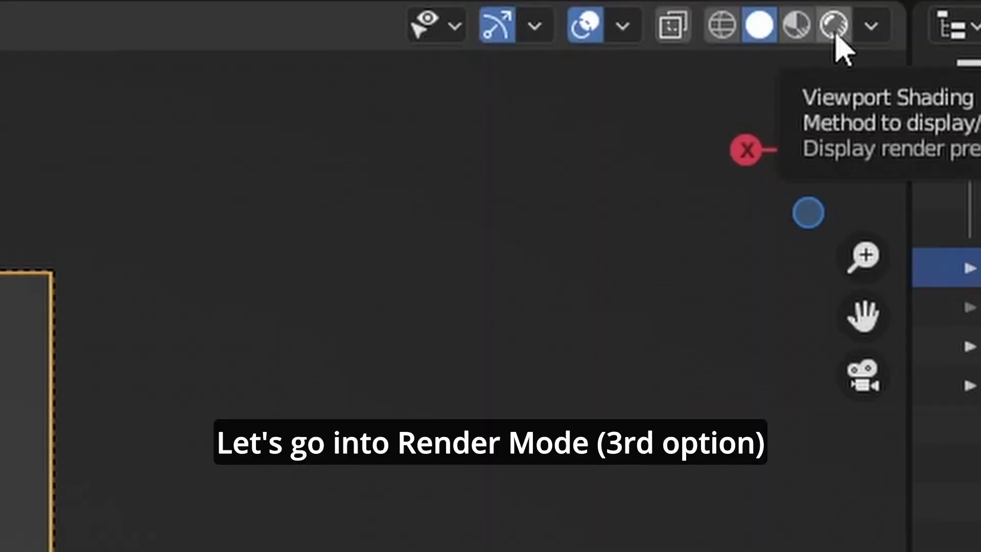
- Display the viewport in Rendered shading and set the render engine to Cycles
click(836, 35)
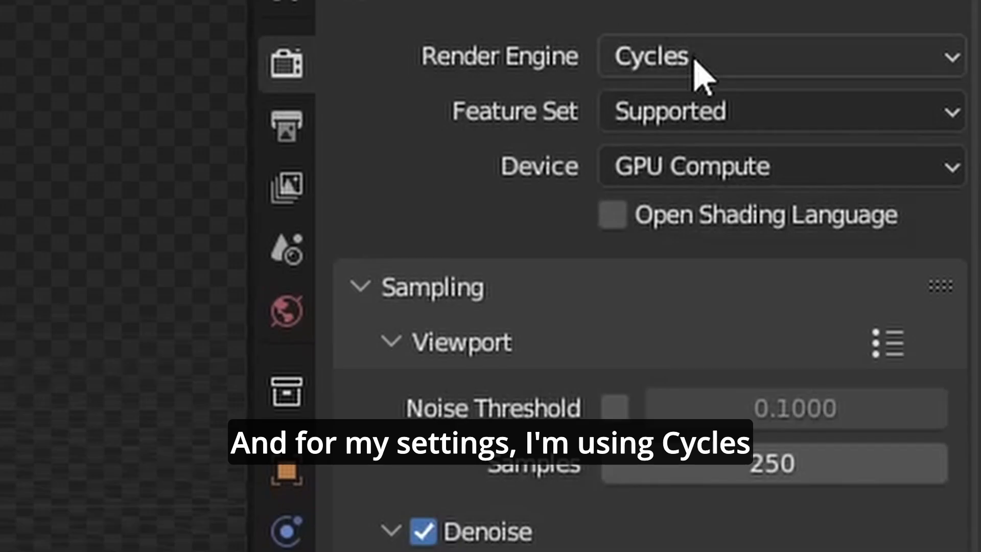
click(702, 76)
click(745, 66)
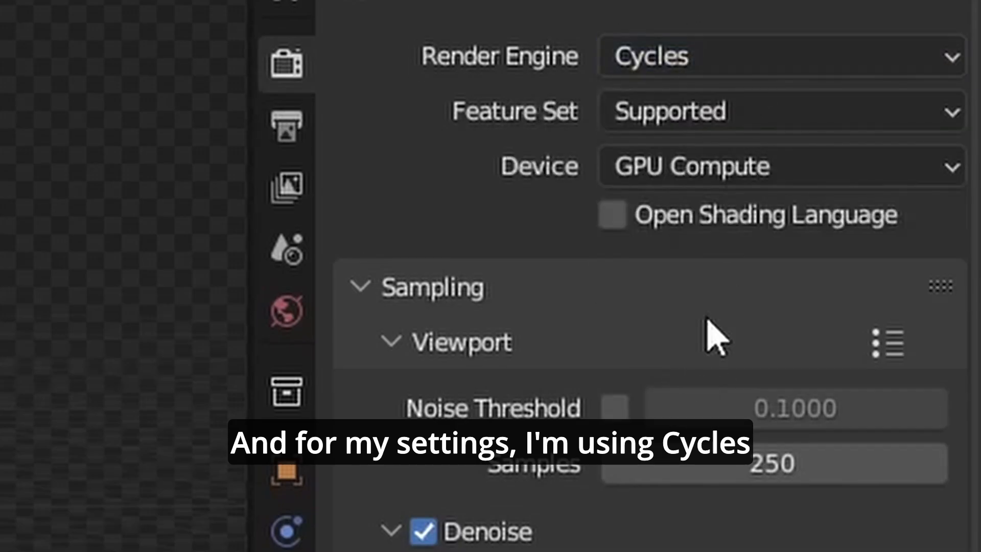
- Set the viewport denoiser to OptiX and check the render denoise settings and both sample counts
scroll(664, 357, down, 8)
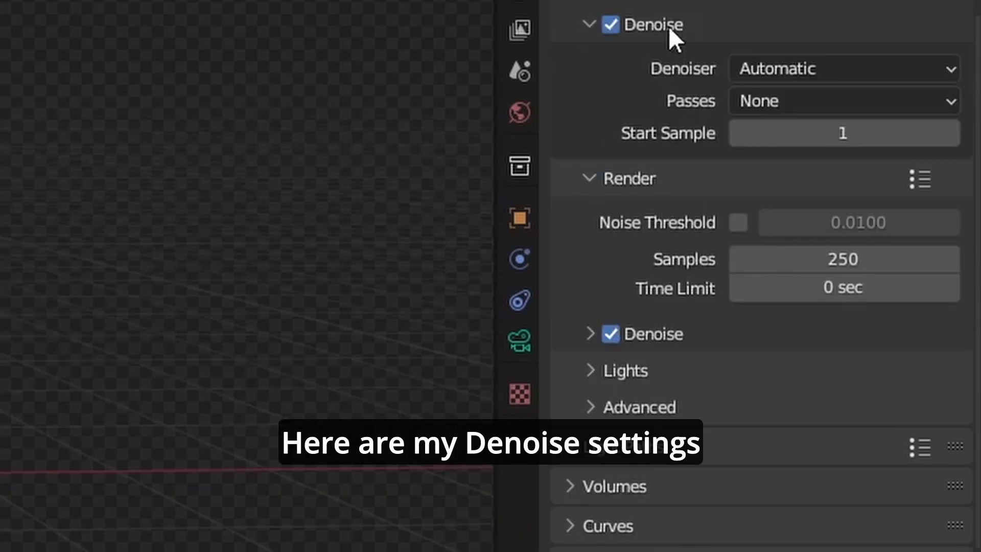
click(796, 72)
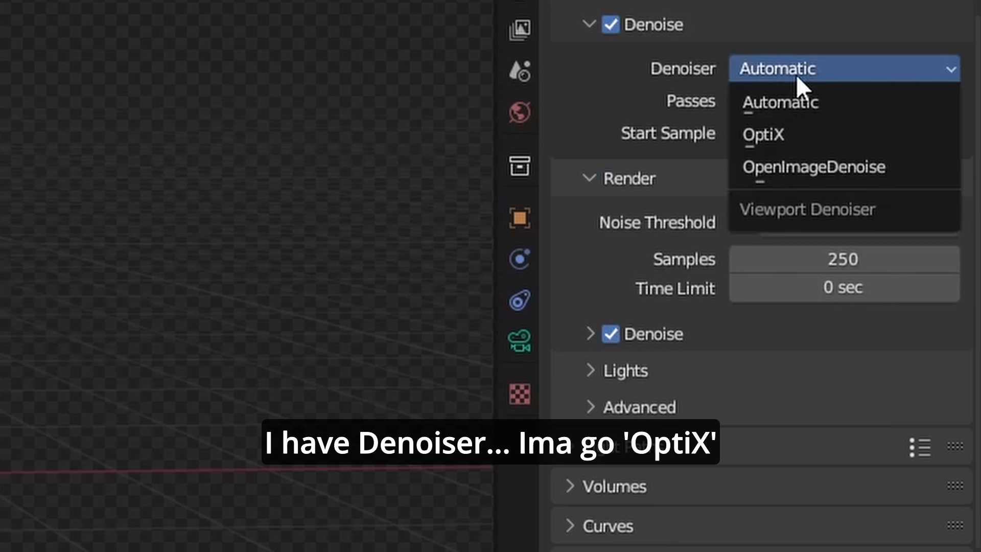
click(811, 132)
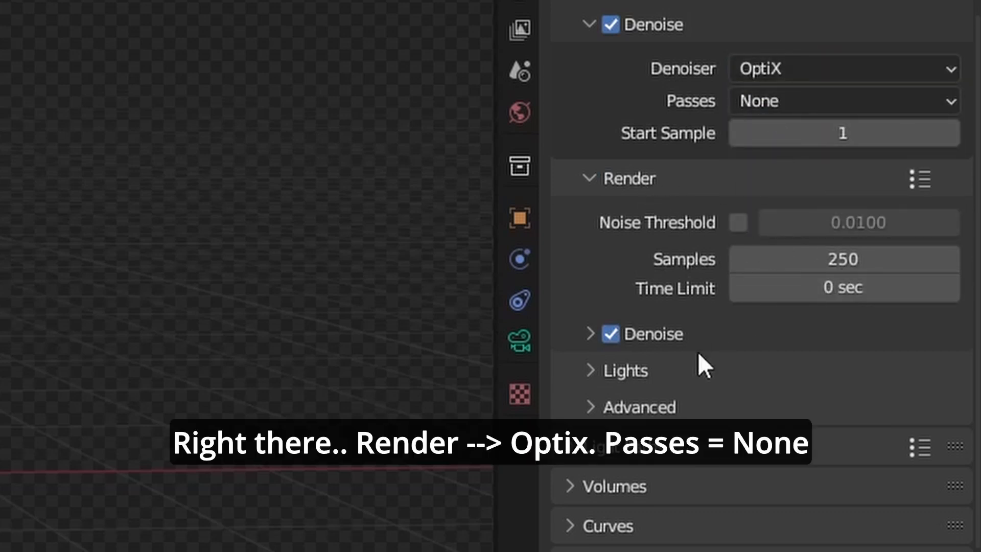
click(726, 334)
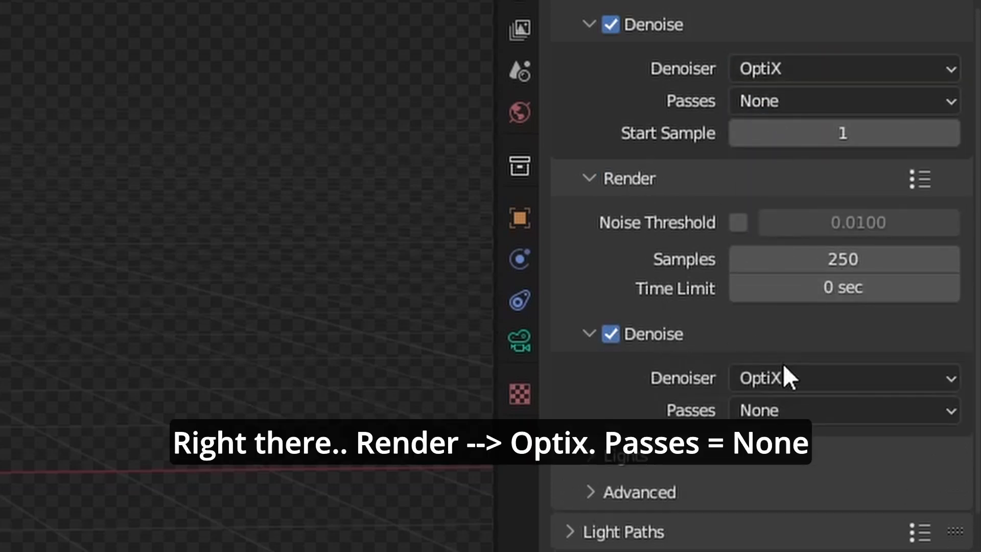
click(809, 409)
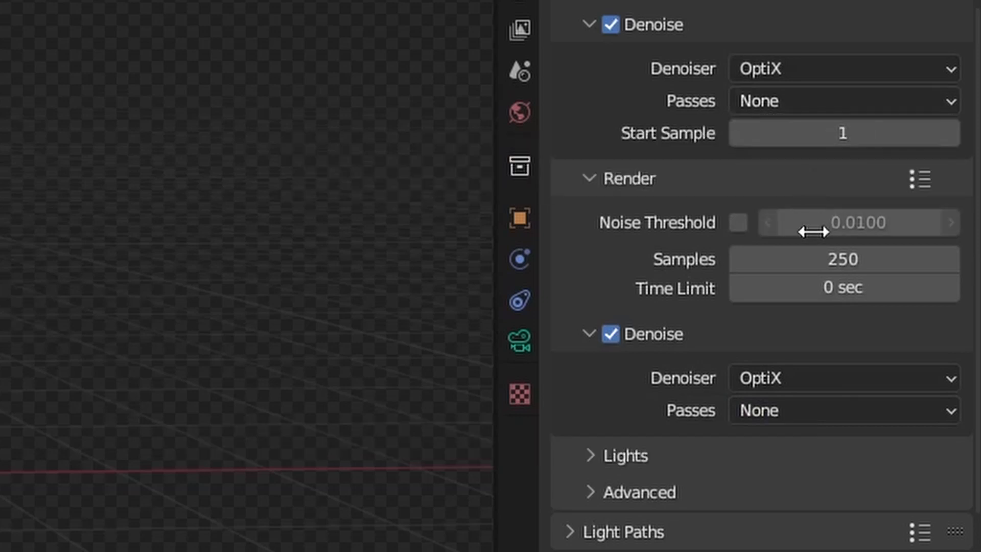
scroll(813, 232, up, 5)
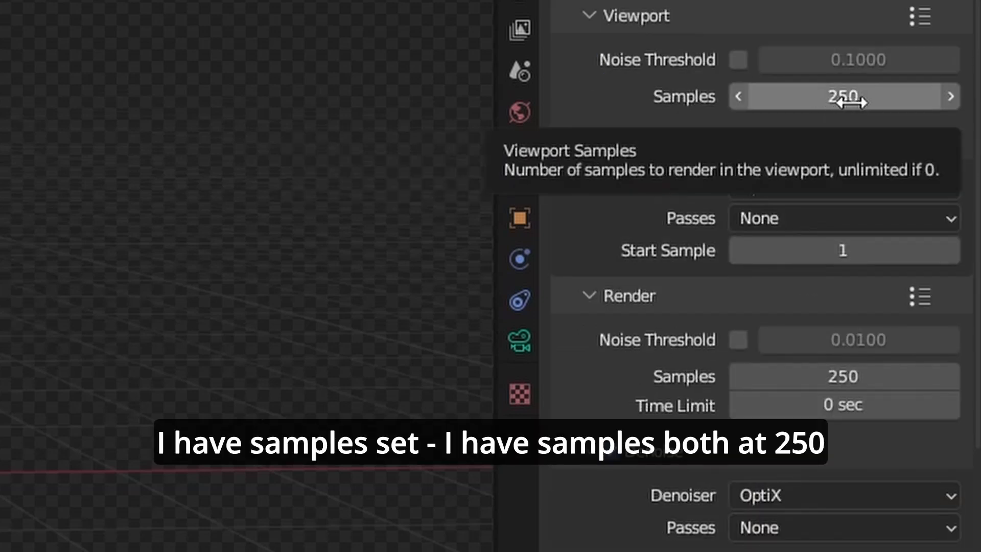
scroll(767, 240, up, 5)
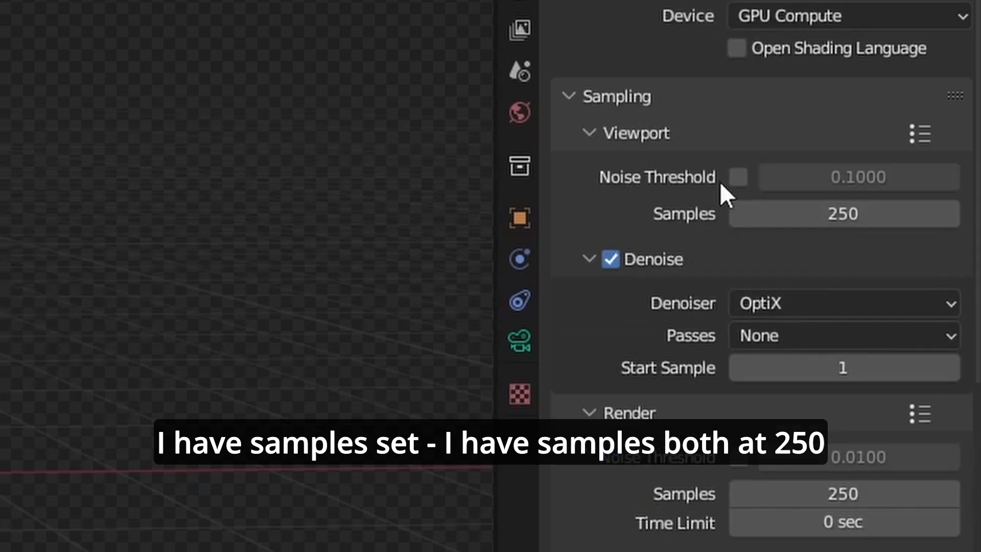
- Use a Sky Texture of type Preetham as the world background color
click(520, 112)
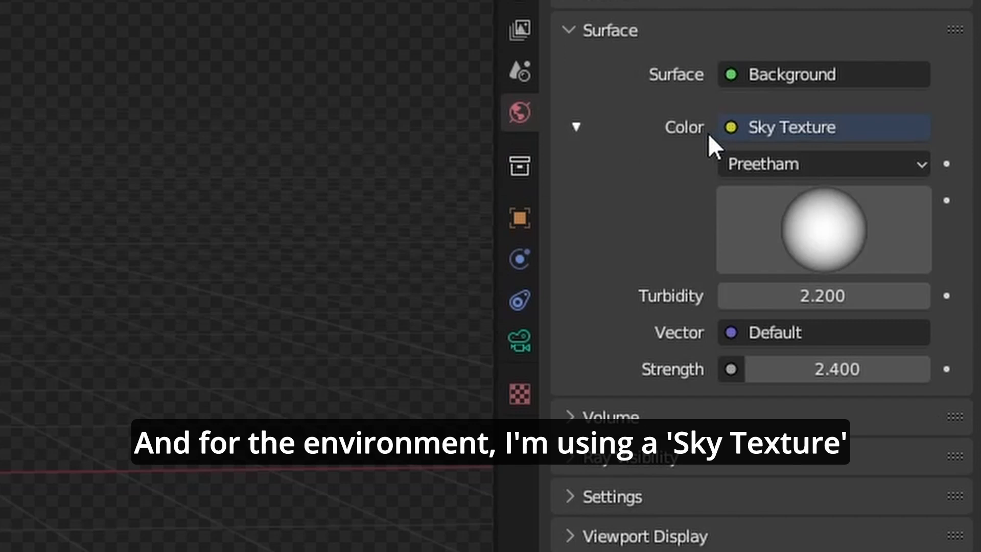
click(732, 129)
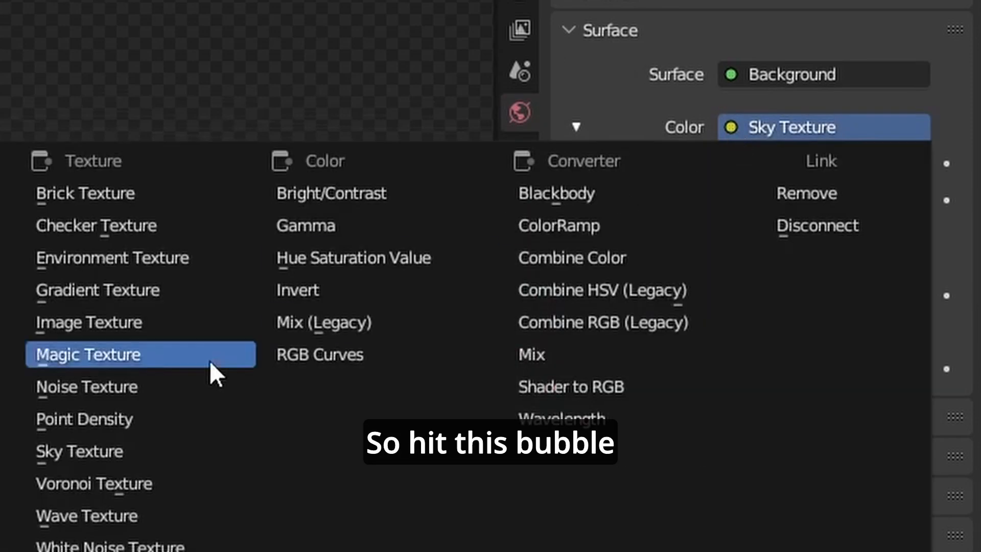
click(124, 450)
click(745, 166)
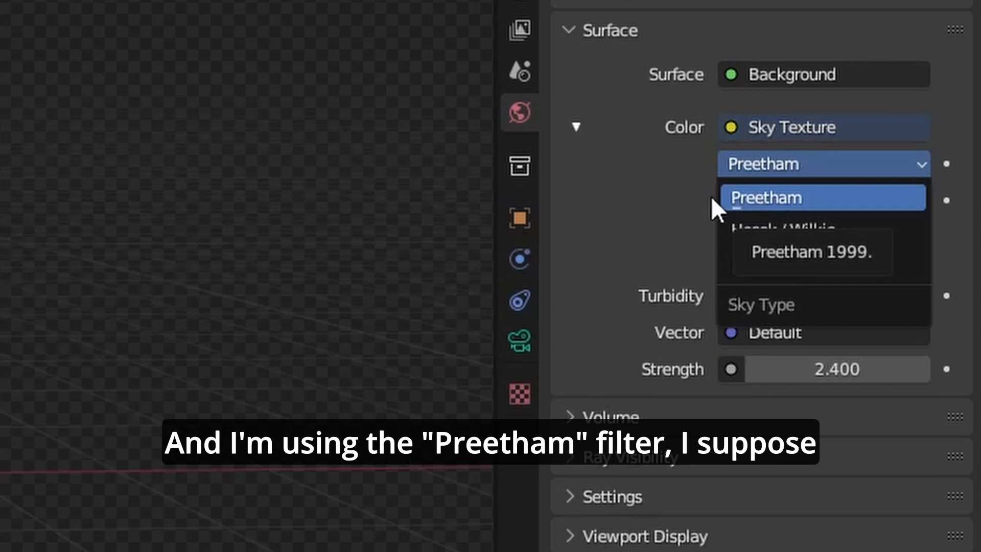
click(804, 195)
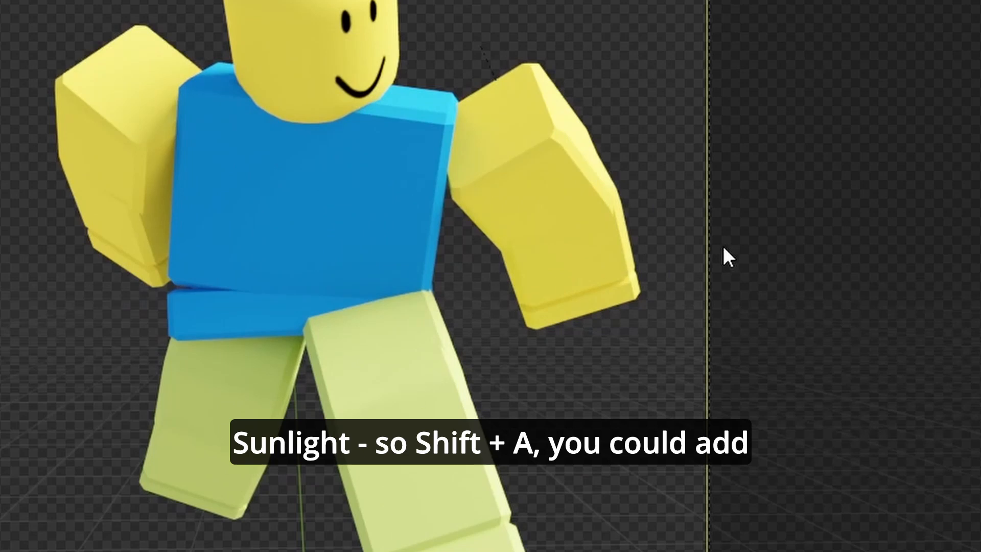
- Add a Sun light, move it up beside the character's head and aim it at the torso
key(shift+a)
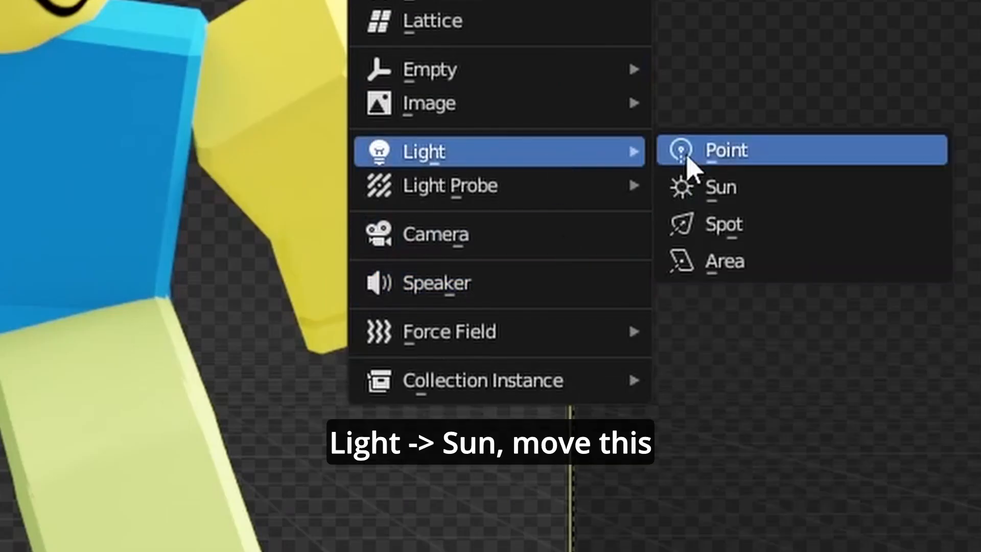
click(718, 189)
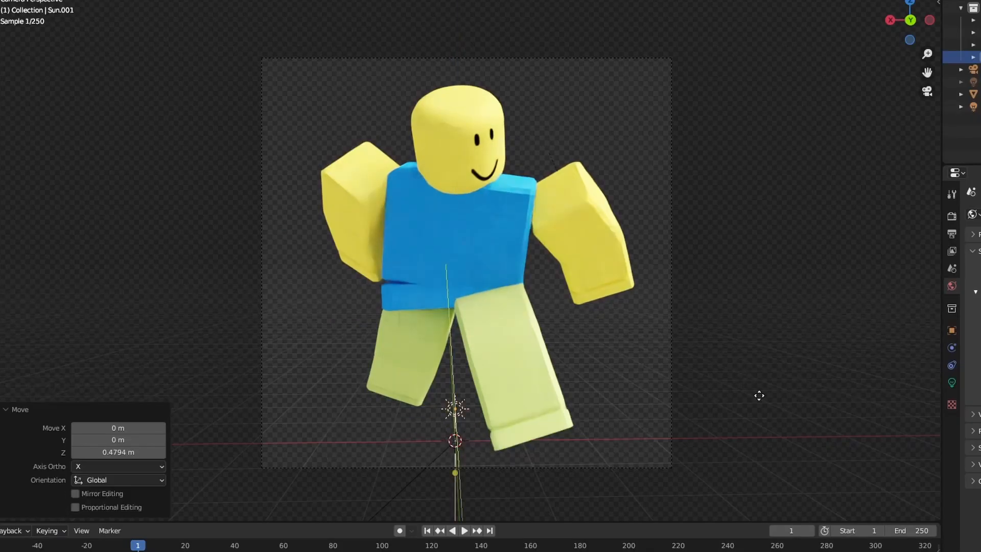
key(g)
key(x)
key(z)
click(731, 105)
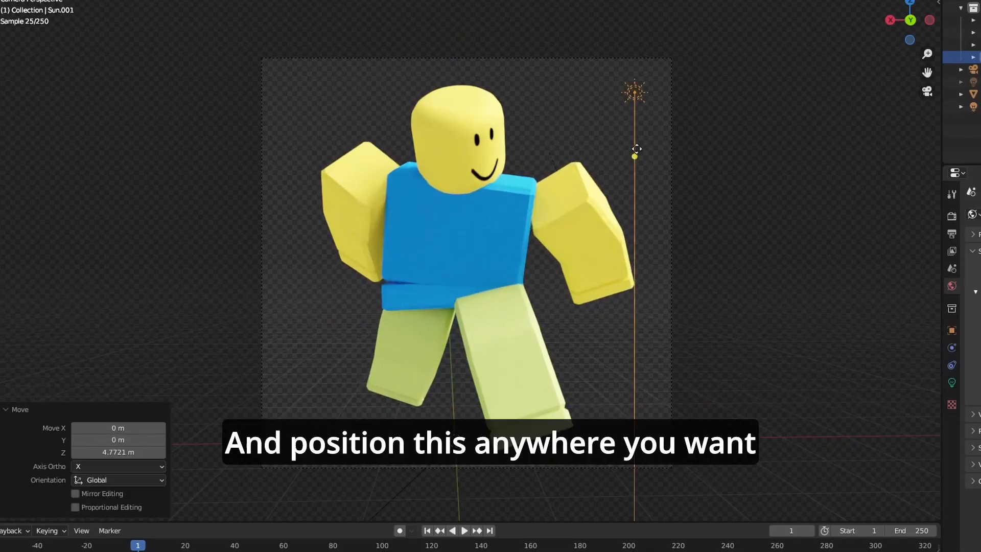
drag(636, 155, 486, 194)
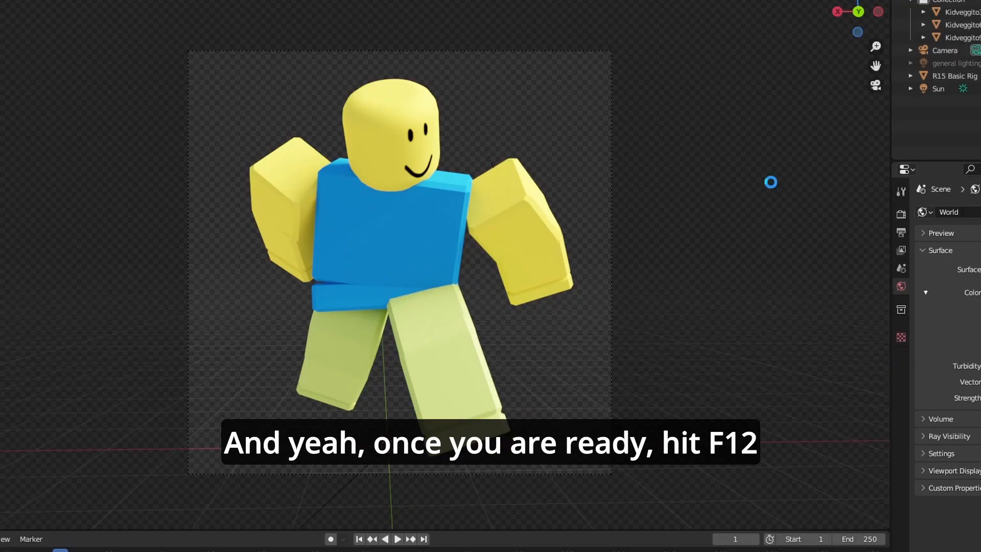
- Render the final image of the posed character from the camera
key(F12)
scroll(716, 184, down, 5)
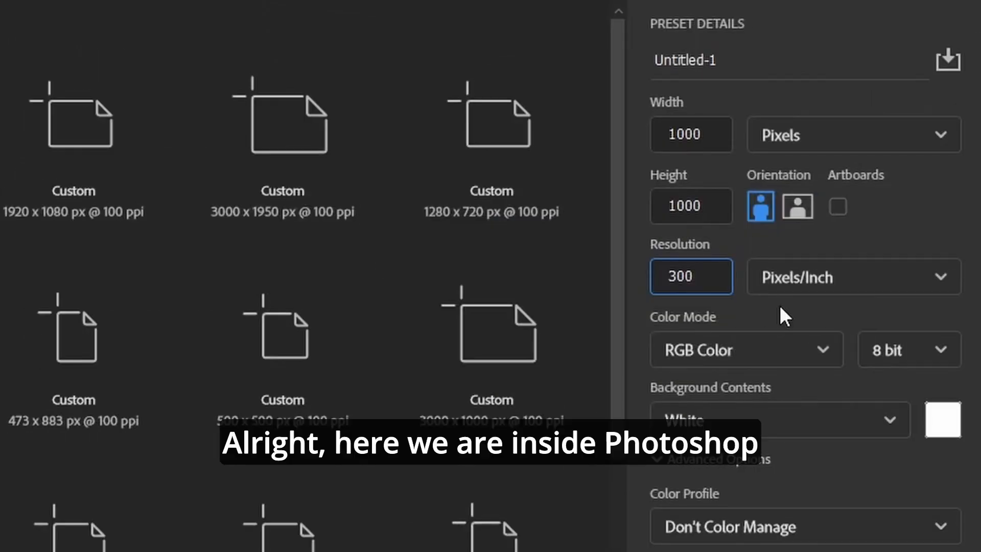
- Switch to Photoshop and create a new 1000 x 1000 pixel document at a resolution of 300 pixels/inch
double_click(681, 276)
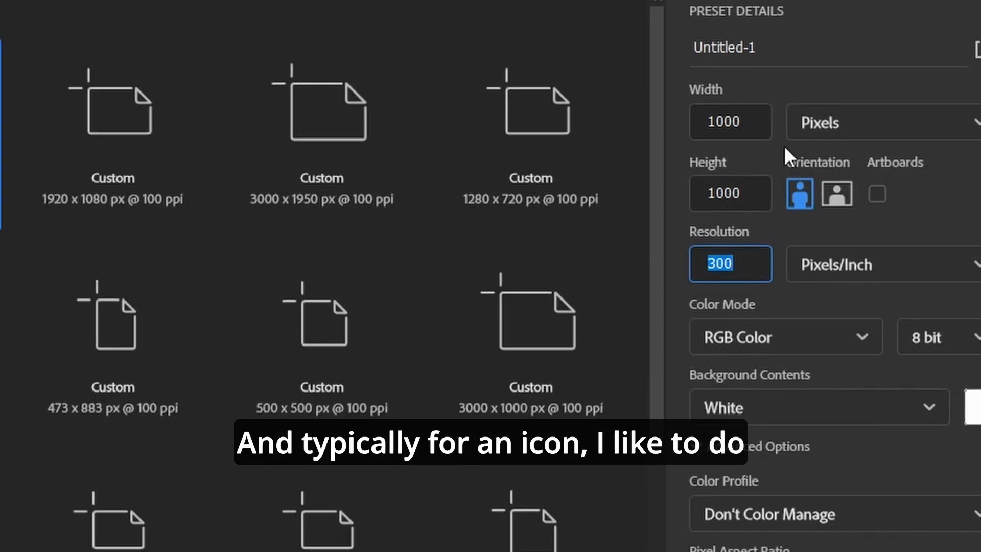
double_click(701, 120)
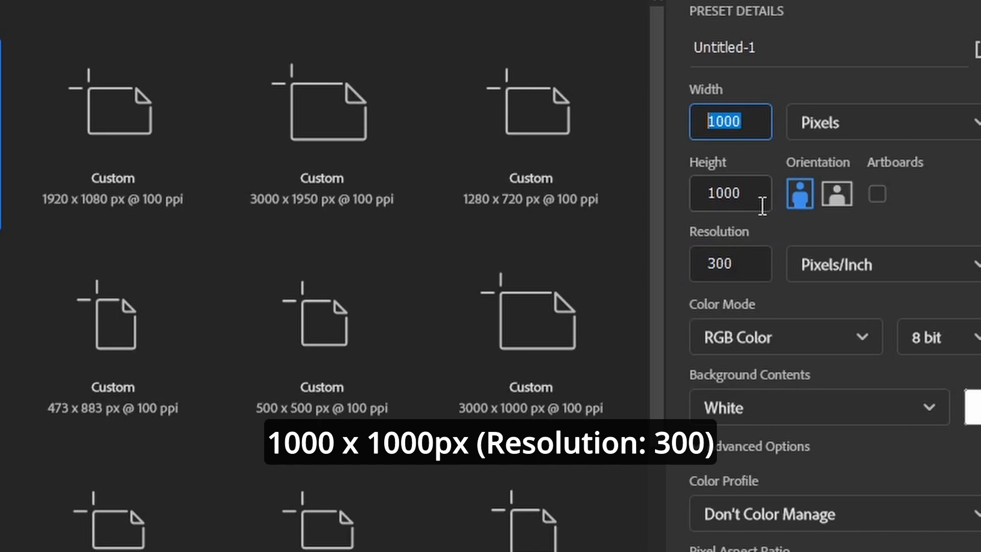
double_click(707, 190)
click(942, 208)
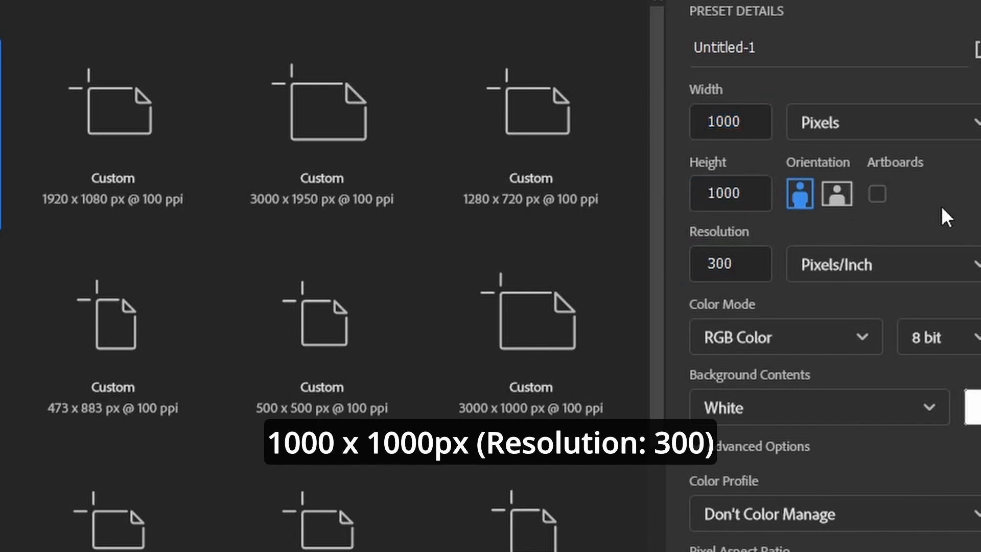
double_click(718, 265)
click(846, 233)
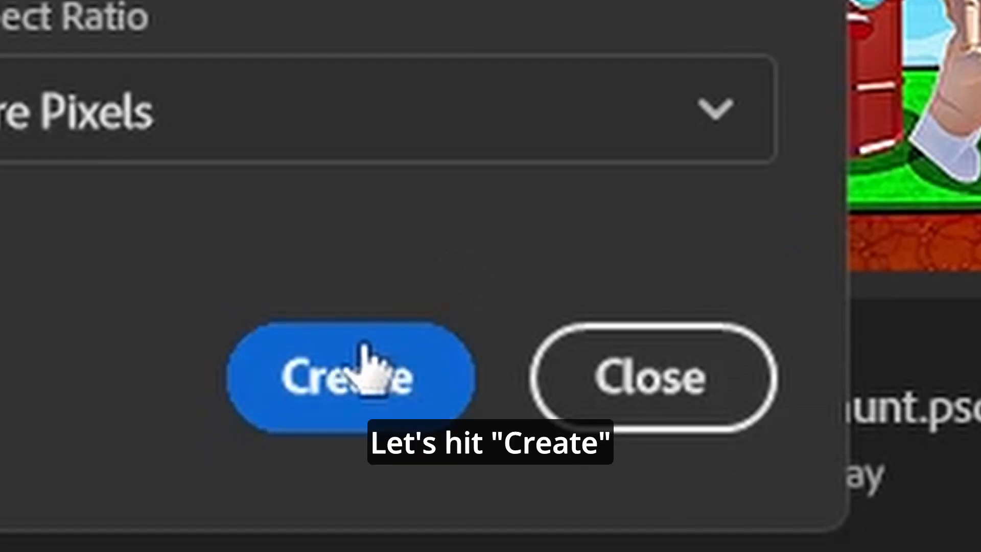
click(363, 364)
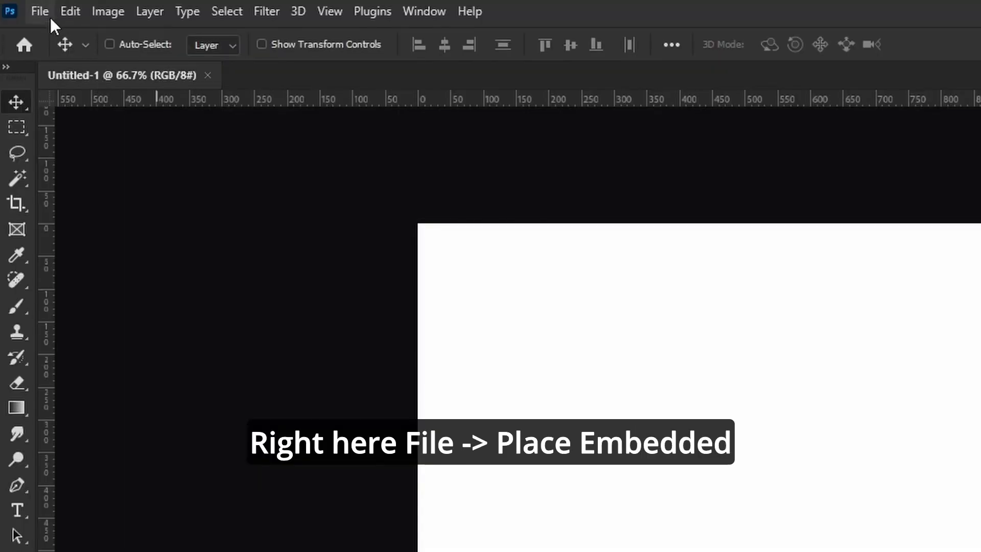
- Place the diamondrender image as an embedded layer and scale it down slightly about the canvas center
click(40, 13)
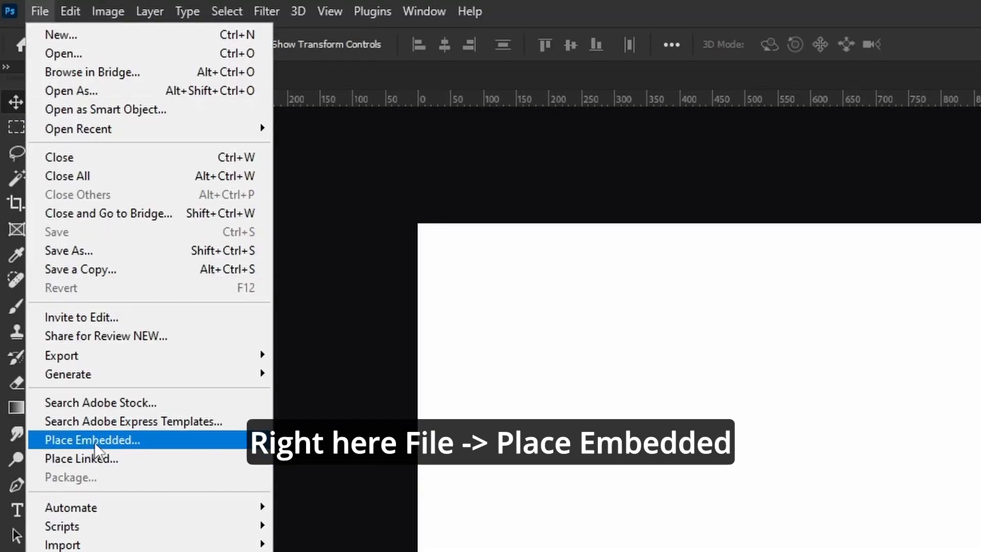
click(91, 441)
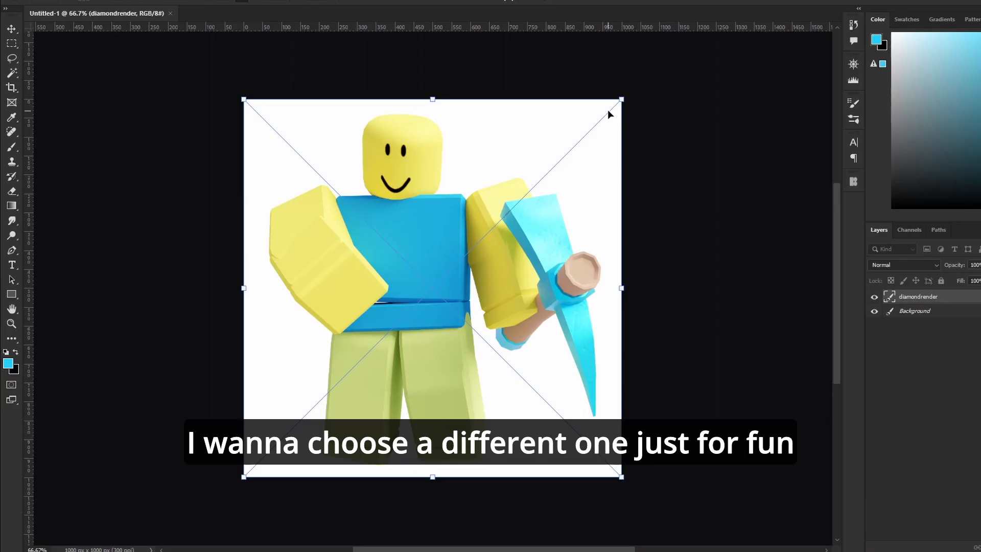
drag(622, 98, 604, 116)
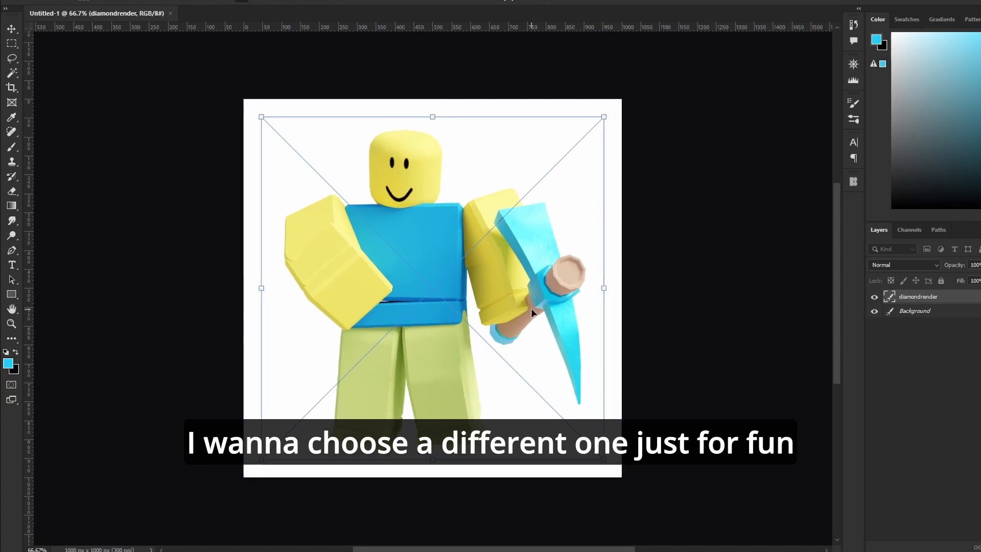
key(Return)
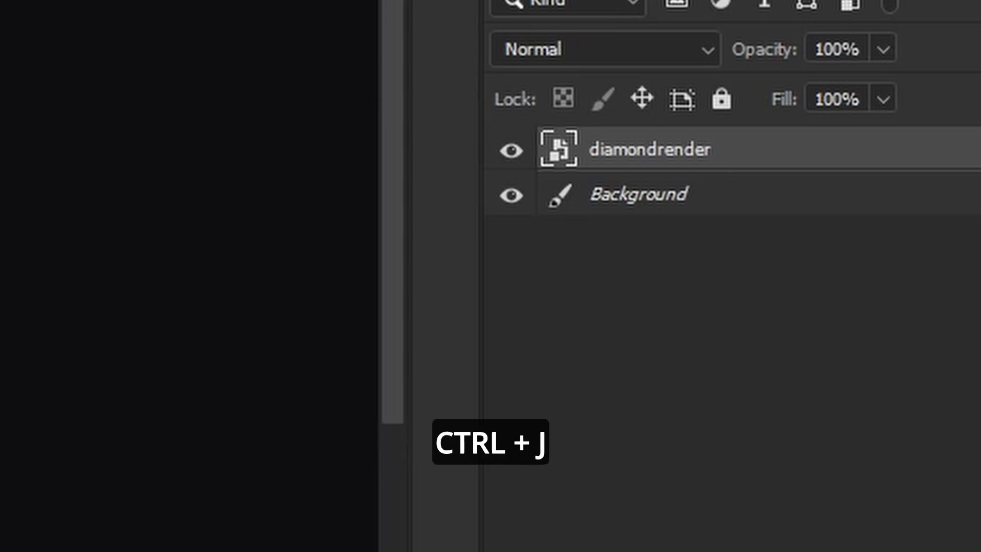
- Duplicate the diamondrender layer, hide the lower original and rasterize the copy
key(ctrl+j)
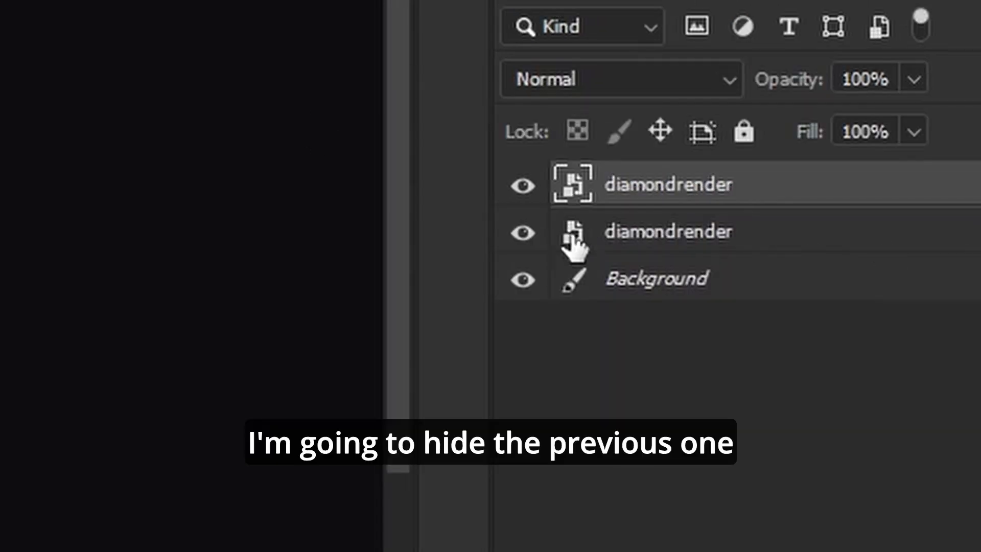
click(522, 236)
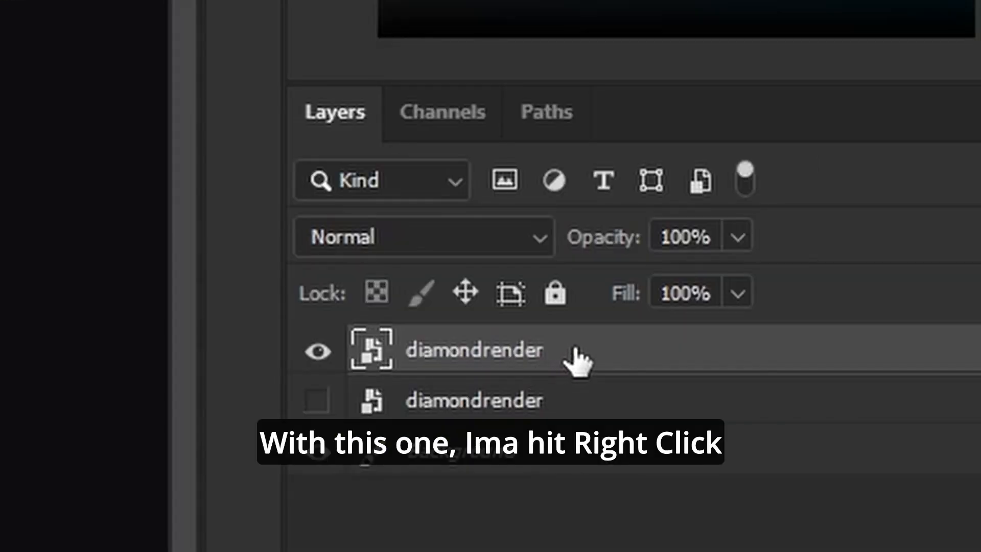
right_click(575, 351)
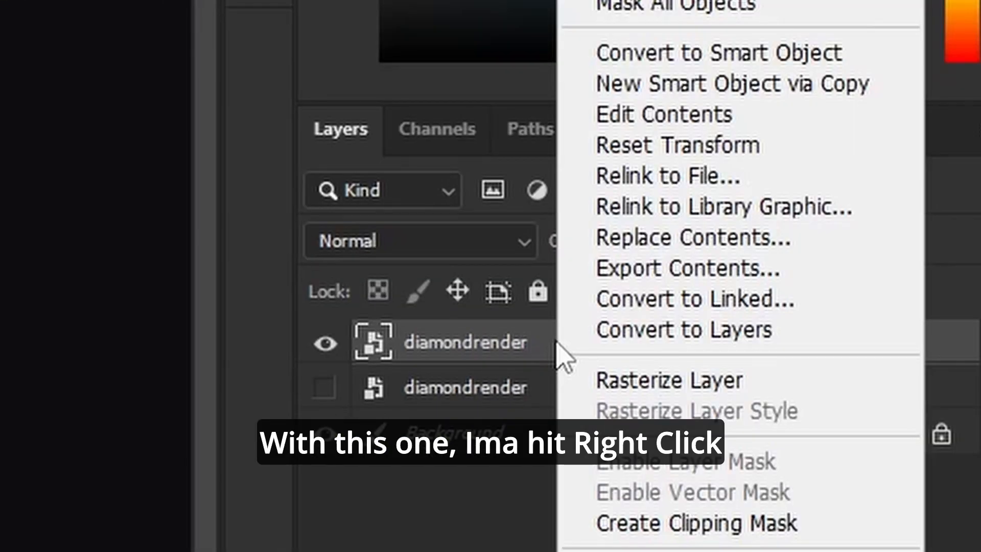
click(613, 382)
- Select the character's head with the Quick Selection tool and open Select and Mask with the overlay opacity at 91%
right_click(41, 71)
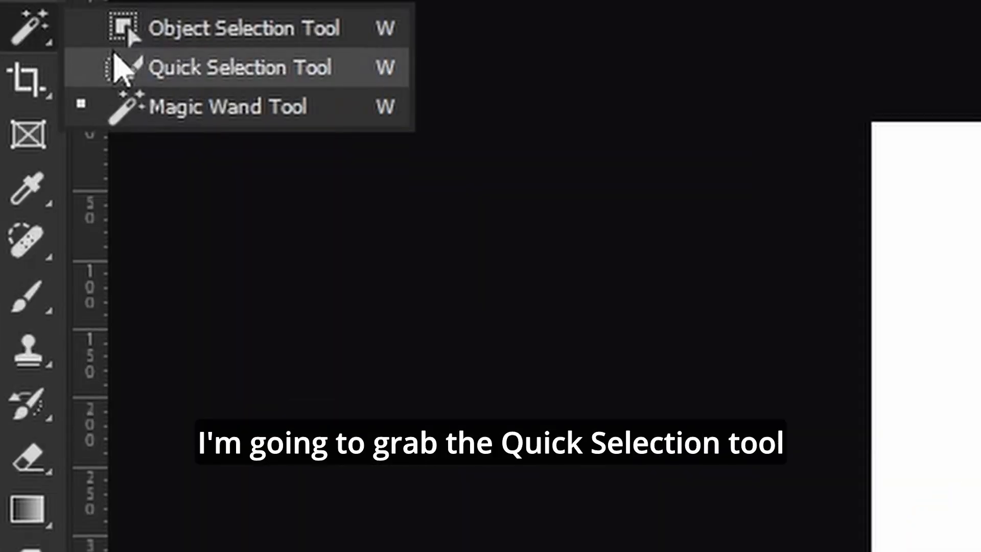
click(115, 56)
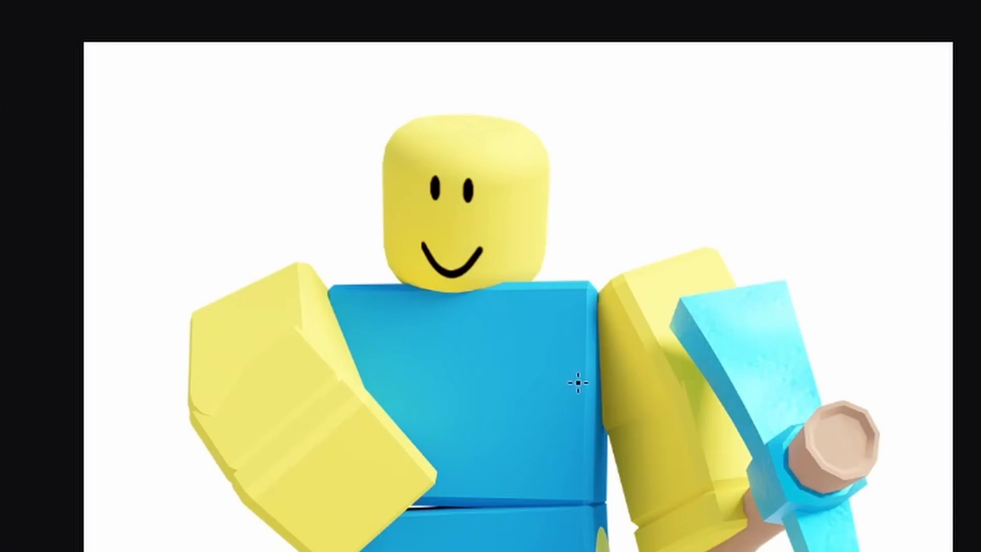
mouse_move(486, 191)
mouse_down()
mouse_move(431, 210)
mouse_move(486, 204)
mouse_up()
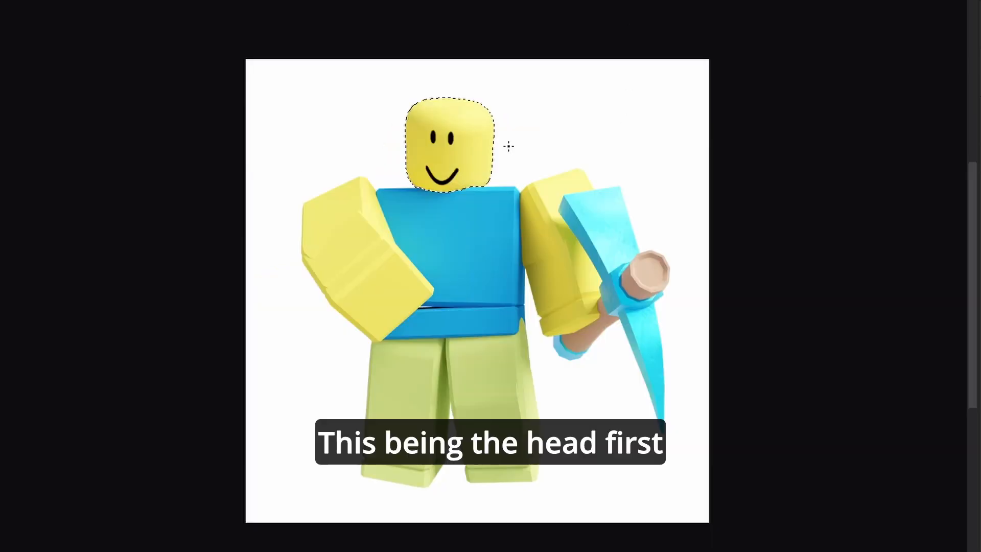
right_click(588, 187)
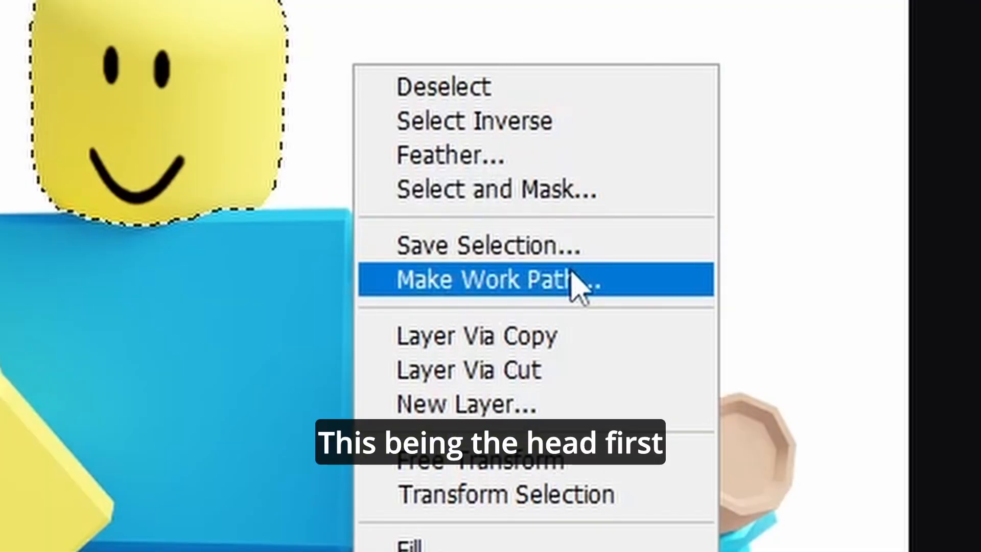
click(482, 196)
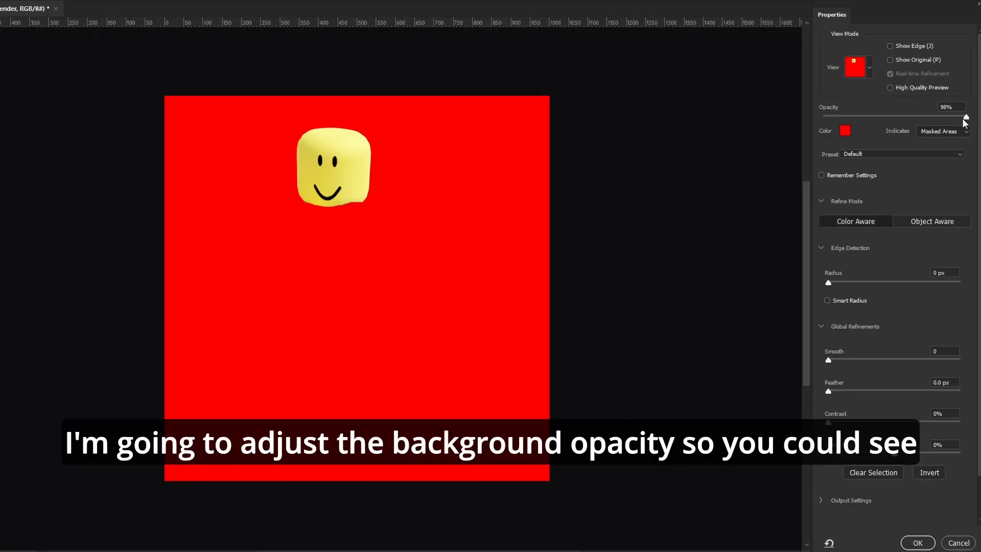
mouse_move(966, 117)
mouse_down()
mouse_move(917, 118)
mouse_move(953, 117)
mouse_up()
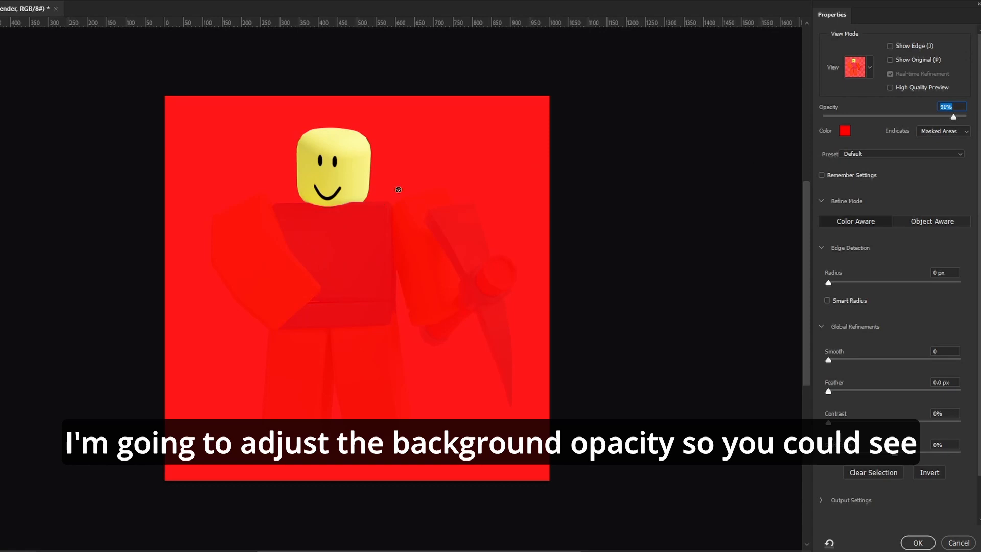
- Refine the head selection with radius 2 px, smooth 6 and contrast 52%, and shift its edge slightly inward
key(ctrl+plus)
key(ctrl+plus)
key(ctrl+plus)
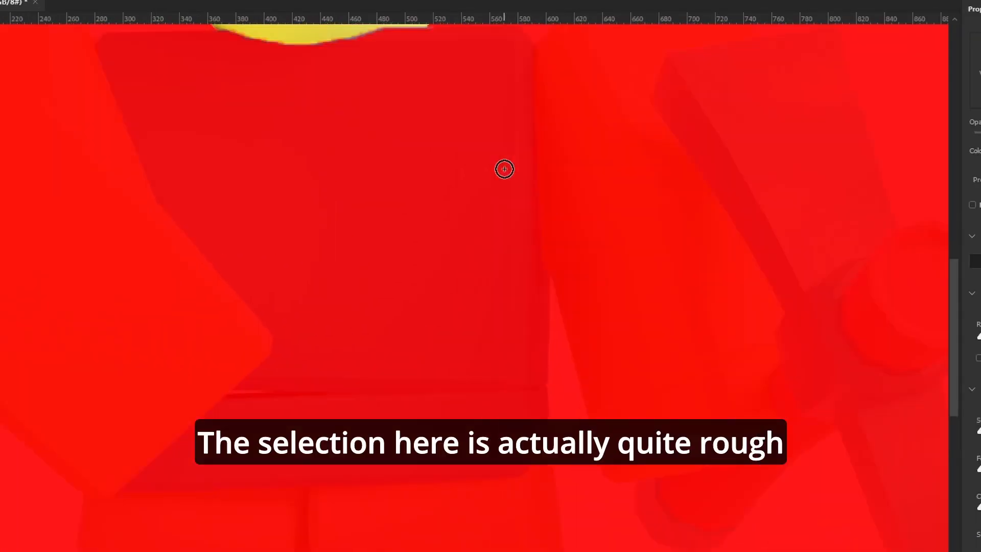
drag(957, 281, 951, 222)
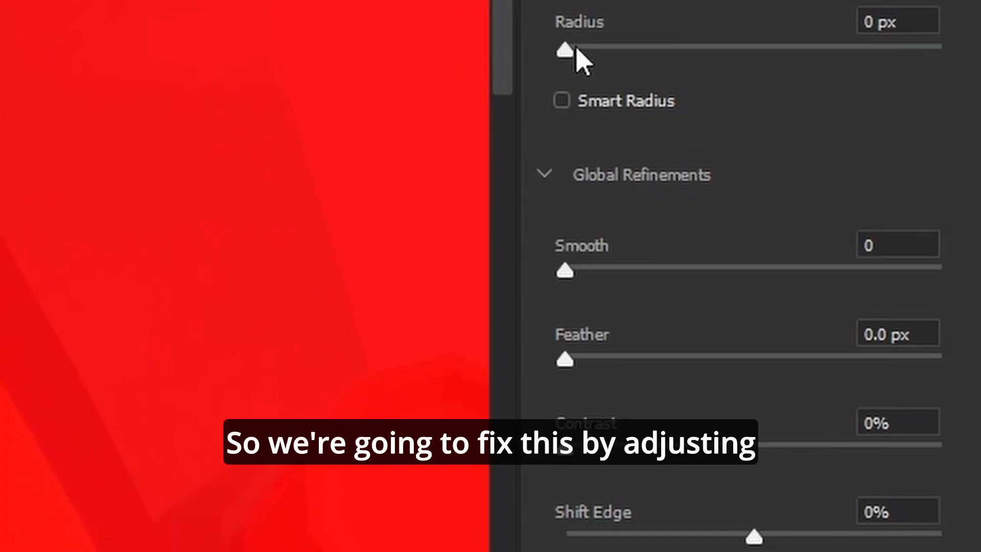
drag(566, 48, 607, 53)
drag(566, 271, 588, 277)
drag(602, 452, 760, 450)
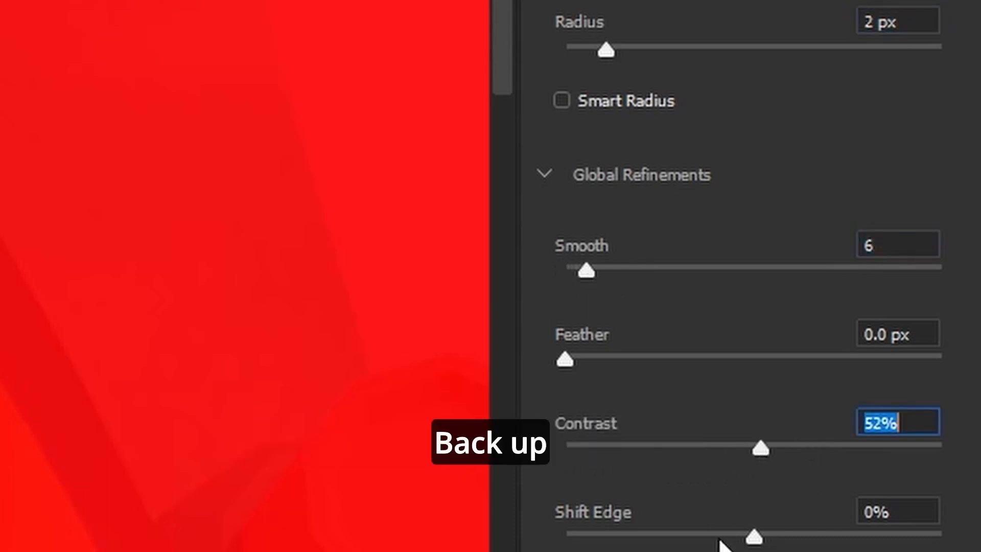
mouse_move(744, 536)
mouse_down()
mouse_move(712, 538)
mouse_move(739, 541)
mouse_up()
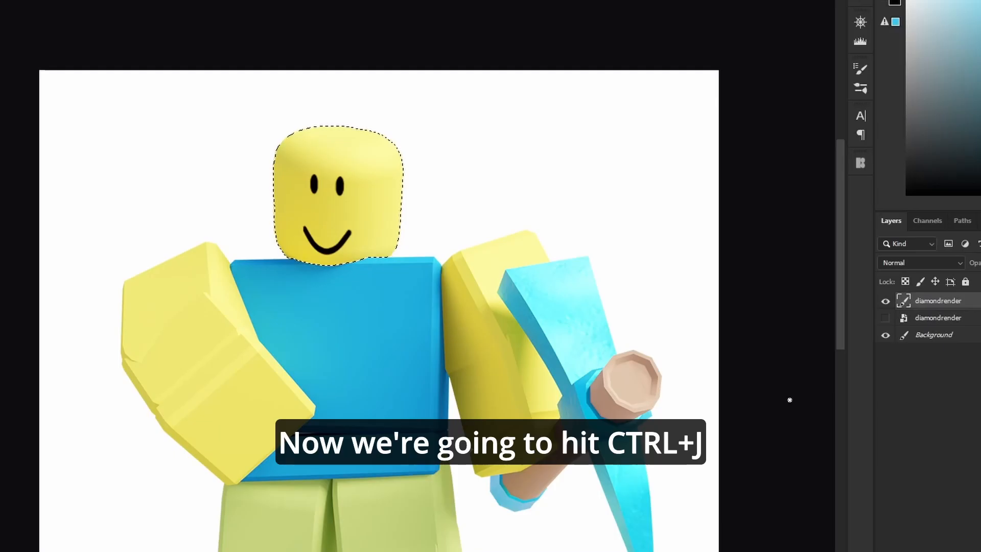
- Copy the refined head selection to its own layer, try moving the head aside and undo the move
key(ctrl+j)
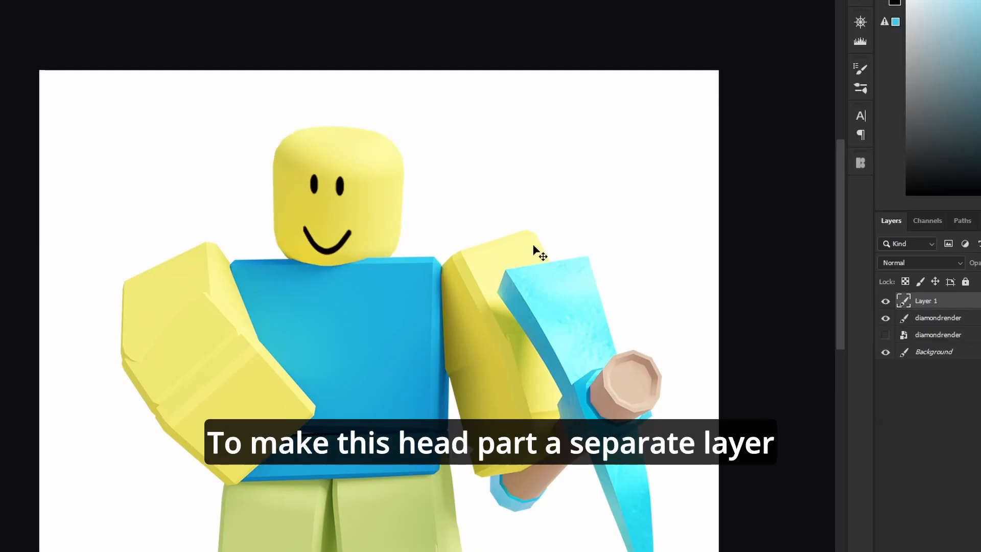
drag(466, 200, 403, 191)
key(ctrl+z)
- Quick-select the blue torso on the rasterized diamondrender layer, refine its edges in Select and Mask and copy it to its own layer
click(938, 318)
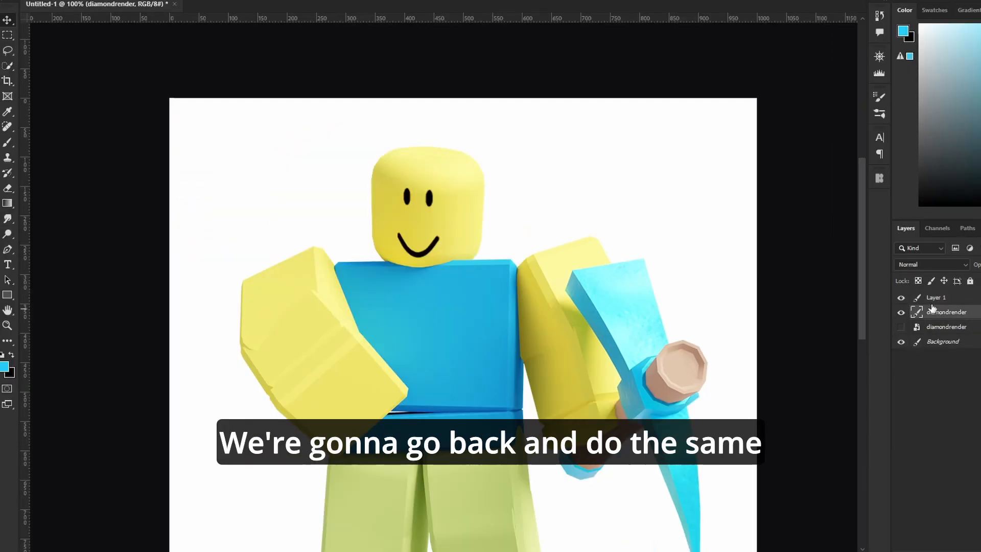
click(8, 66)
scroll(456, 264, down, 2)
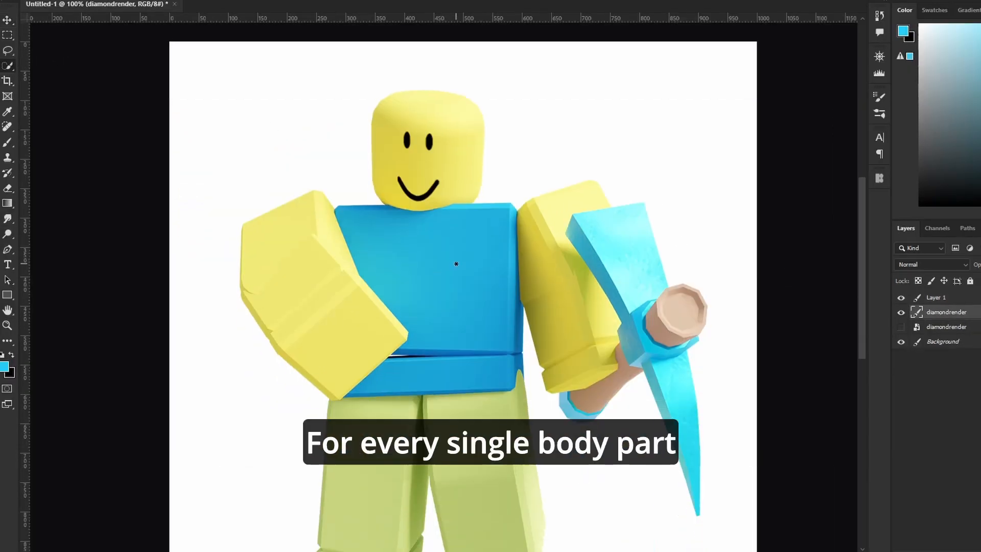
drag(459, 247, 465, 276)
click(469, 370)
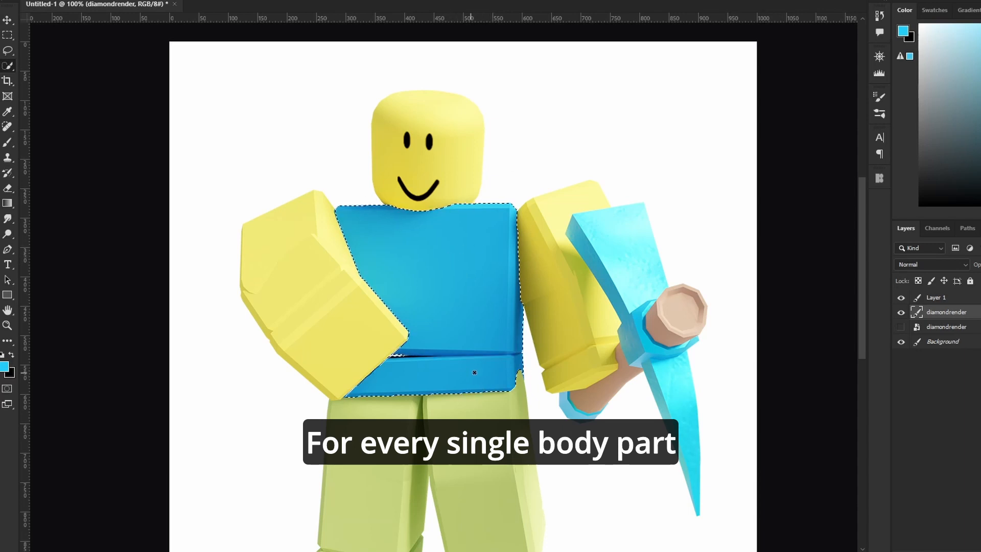
right_click(603, 175)
click(683, 215)
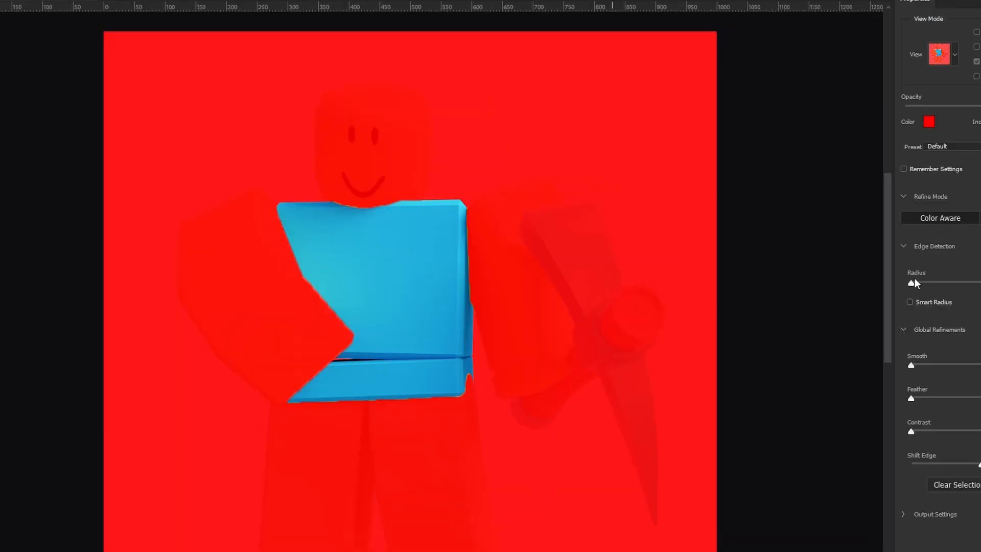
click(899, 282)
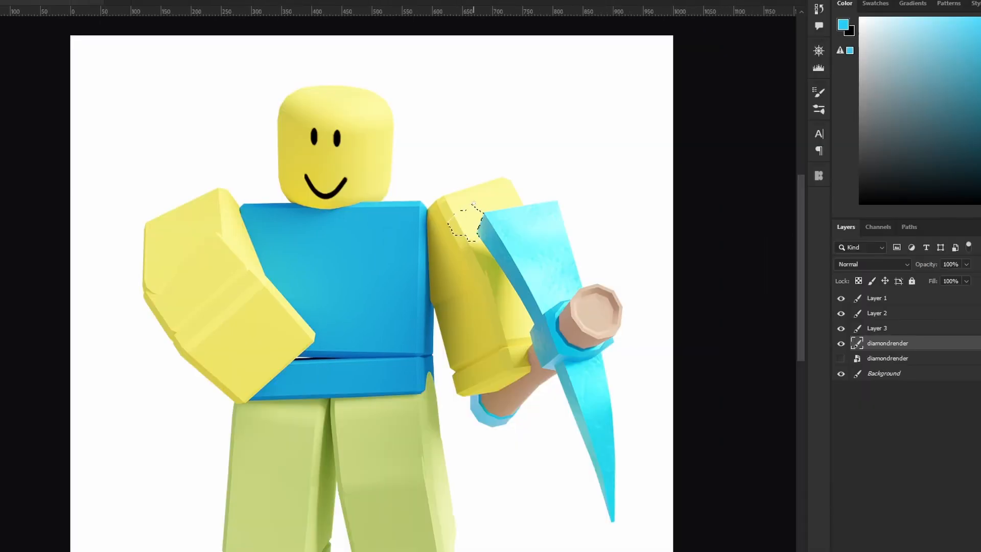
- Quick-select the yellow arm behind the pickaxe, smooth its edge in Select and Mask and copy it to its own layer
drag(474, 204, 460, 388)
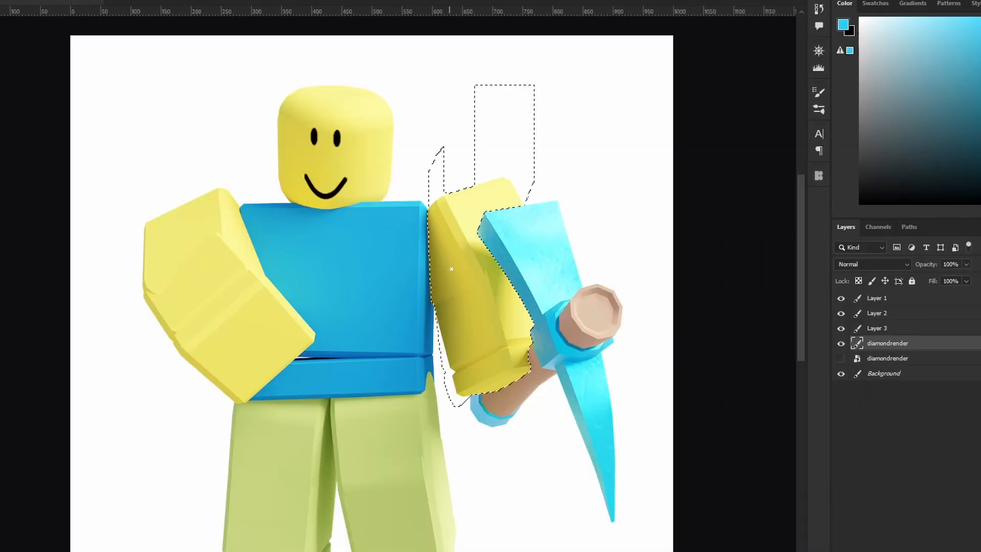
right_click(584, 261)
click(617, 298)
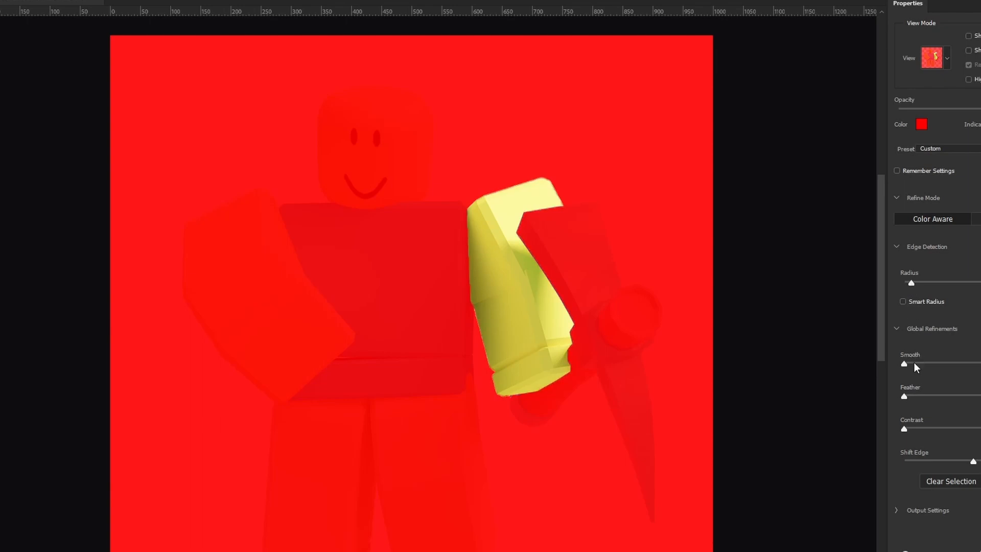
drag(906, 364, 915, 364)
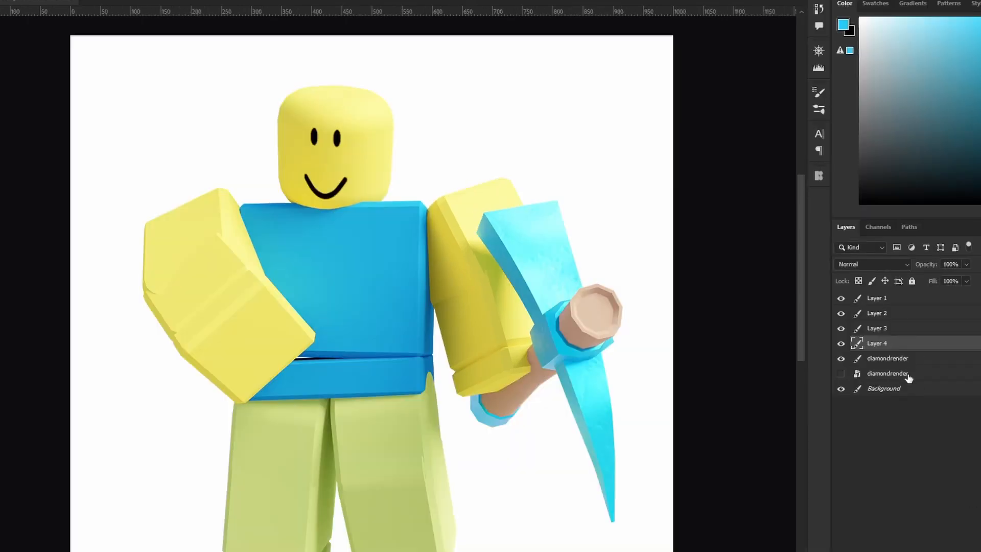
- Quick-select the whole pickaxe, including its handle, on the rasterized diamondrender layer, refine the selection and copy it to its own layer
click(910, 360)
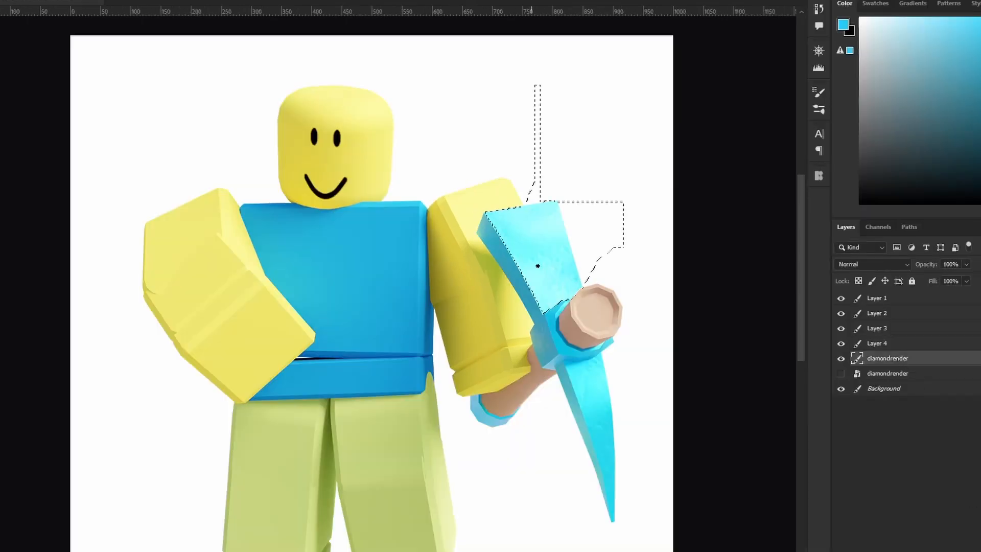
mouse_move(577, 337)
mouse_down()
mouse_move(596, 312)
mouse_move(554, 351)
mouse_move(584, 353)
mouse_move(592, 391)
mouse_move(572, 396)
mouse_move(608, 510)
mouse_move(615, 496)
mouse_move(532, 385)
mouse_move(481, 409)
mouse_up()
right_click(603, 253)
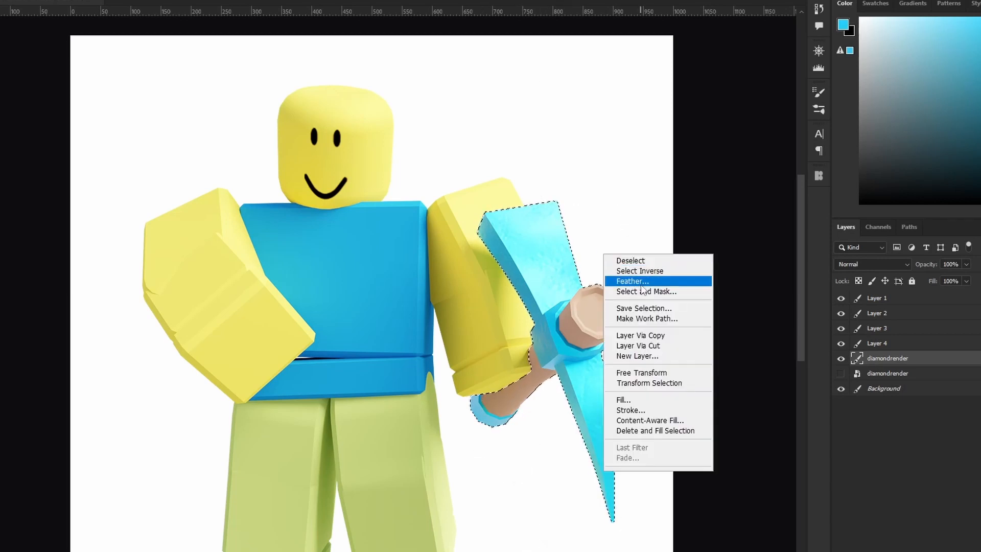
click(762, 257)
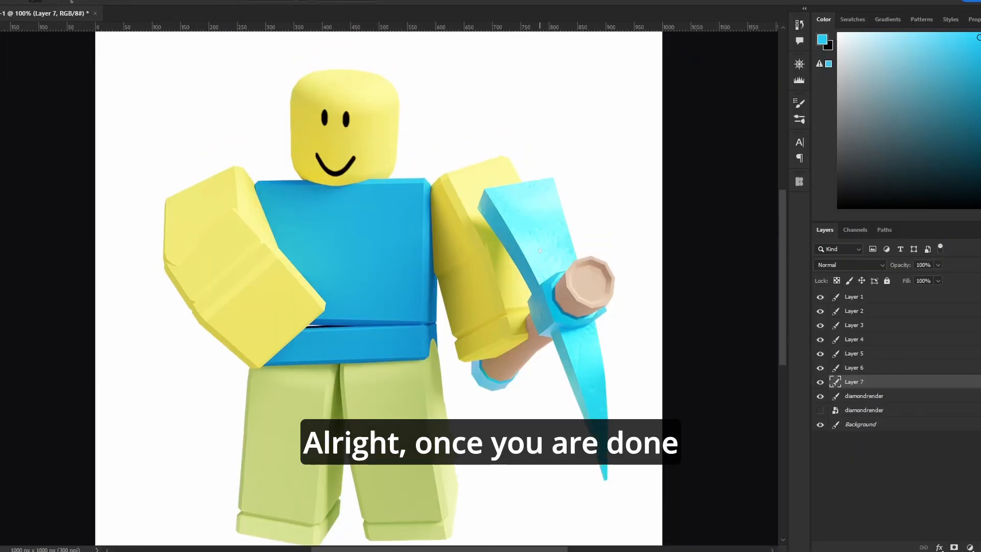
- Hide the white Background layer behind the separated character parts
scroll(777, 321, up, 1)
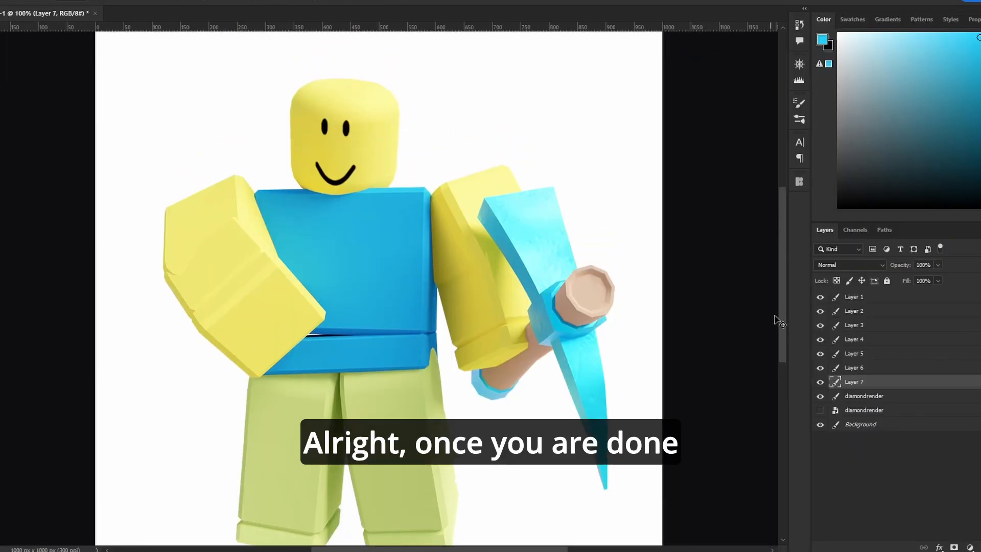
click(821, 425)
drag(488, 273, 594, 250)
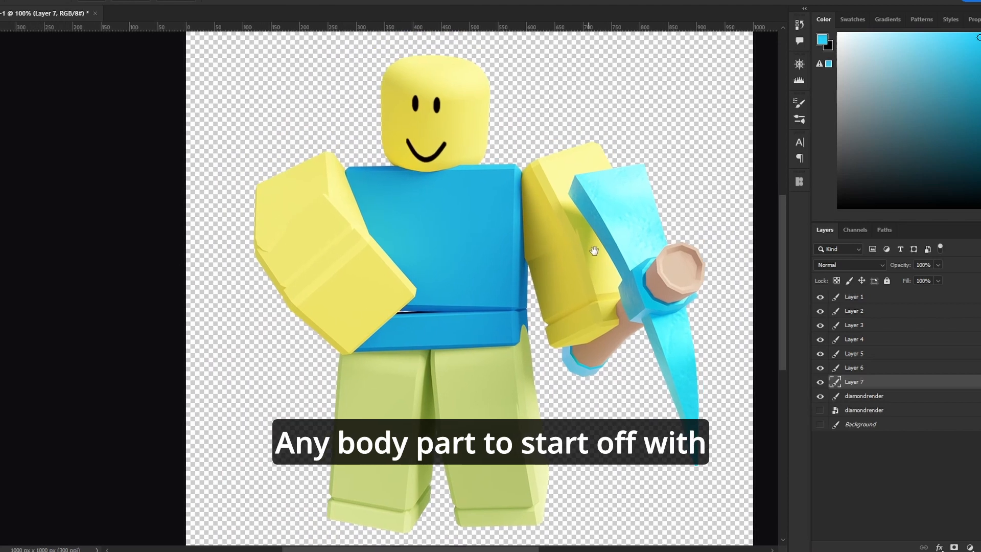
- Add a white Inner Shadow to the head layer with opacity 100%, size 0 px and distance 3 px
right_click(895, 299)
click(935, 110)
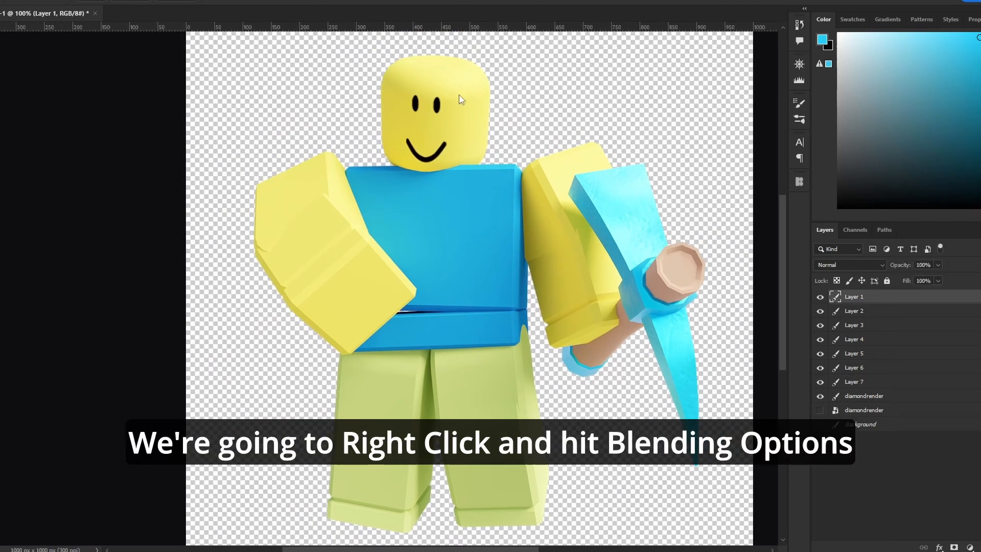
drag(596, 115, 531, 83)
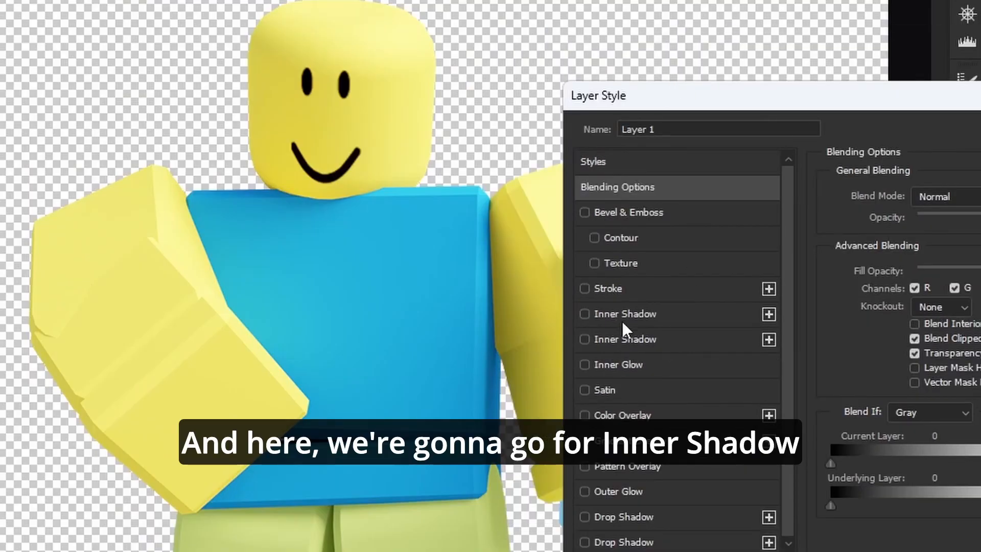
click(627, 314)
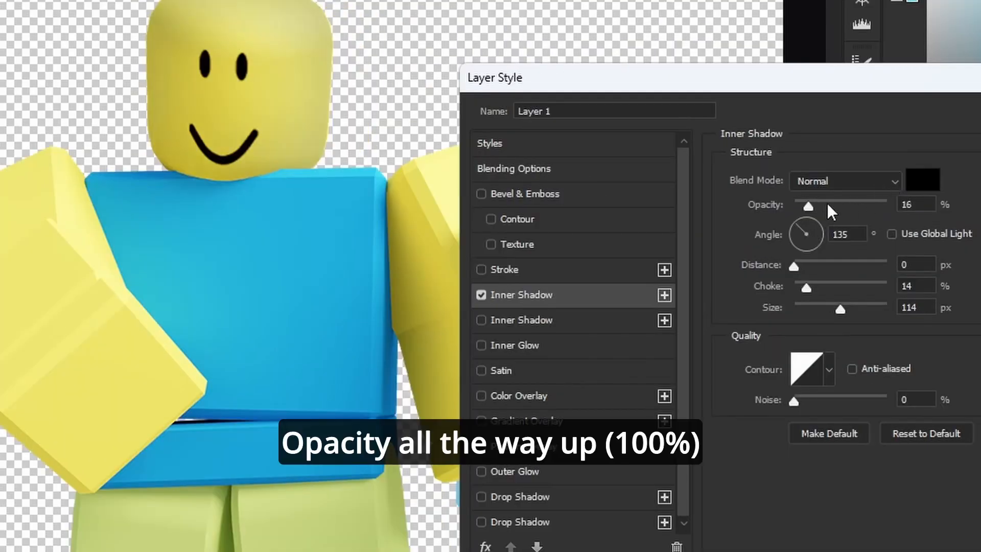
drag(828, 205, 887, 204)
click(923, 180)
drag(898, 58, 901, 100)
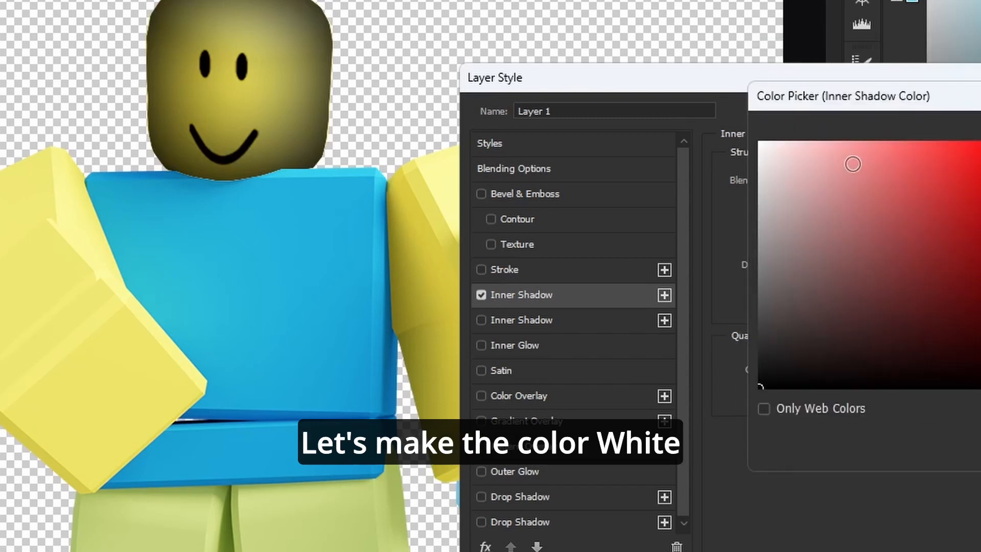
click(760, 143)
key(Return)
drag(791, 290, 745, 290)
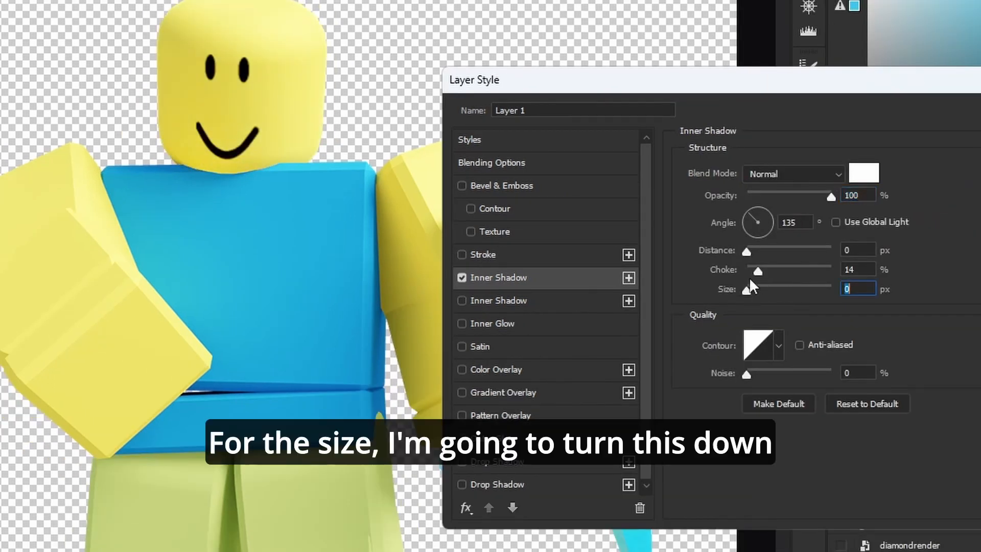
drag(745, 253, 750, 256)
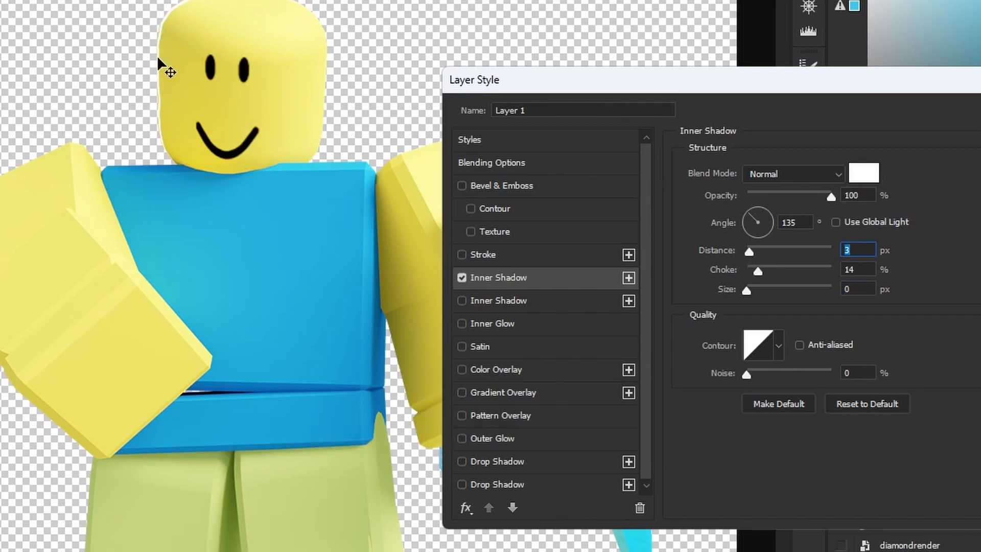
- Add a black outside Stroke of 9 px to the head layer
click(499, 262)
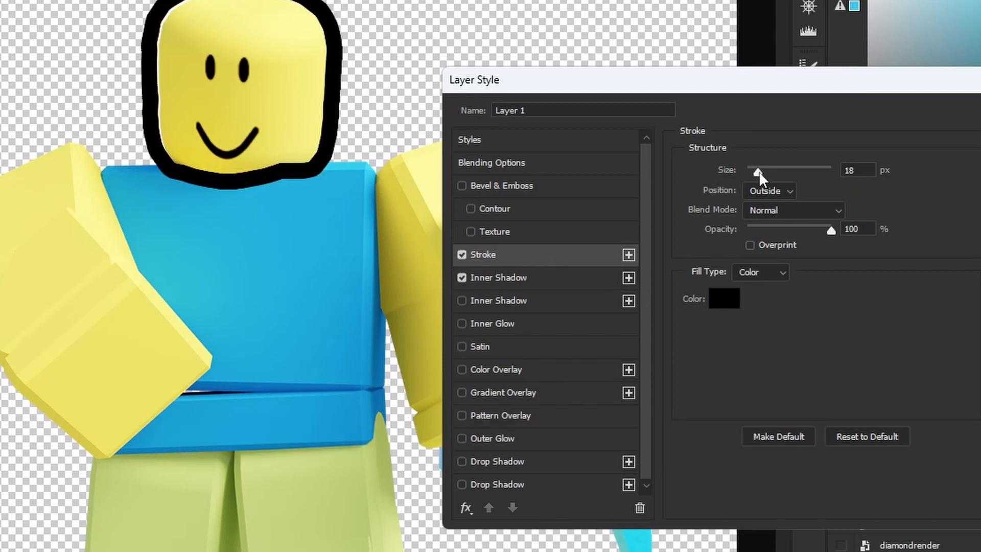
drag(759, 171, 755, 171)
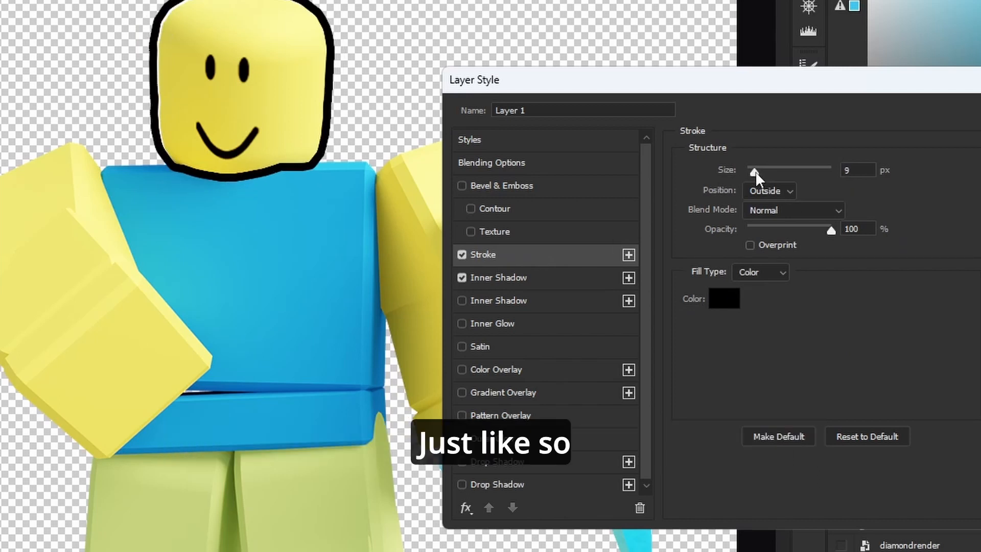
- Copy the head layer's style and paste it onto all the body-part layers, Layer 1 through Layer 7
key(Return)
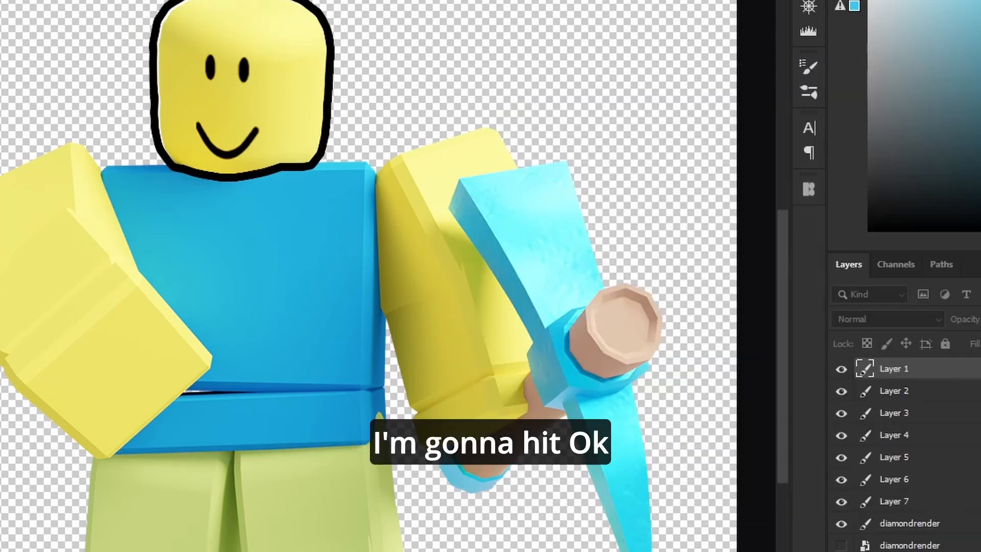
right_click(965, 377)
click(980, 480)
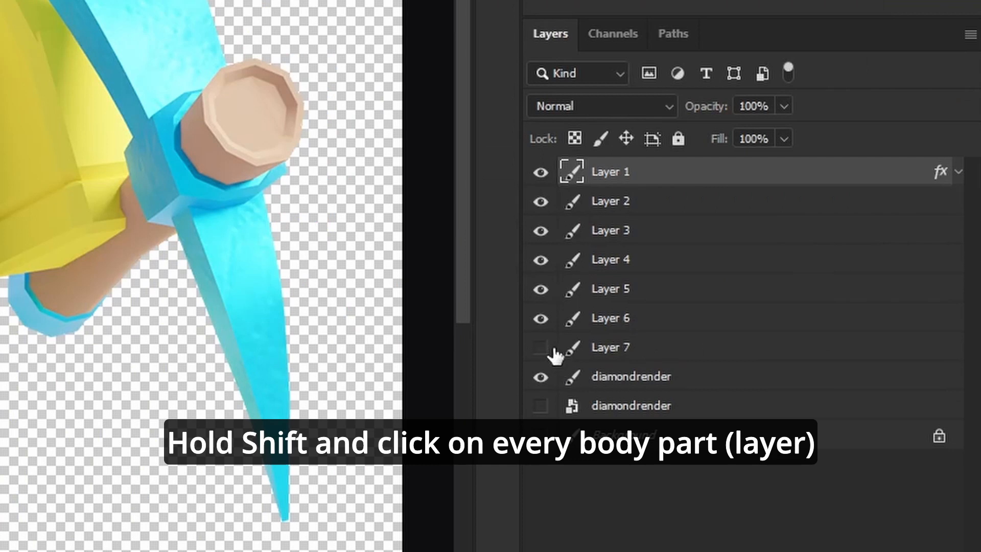
shift+click(630, 349)
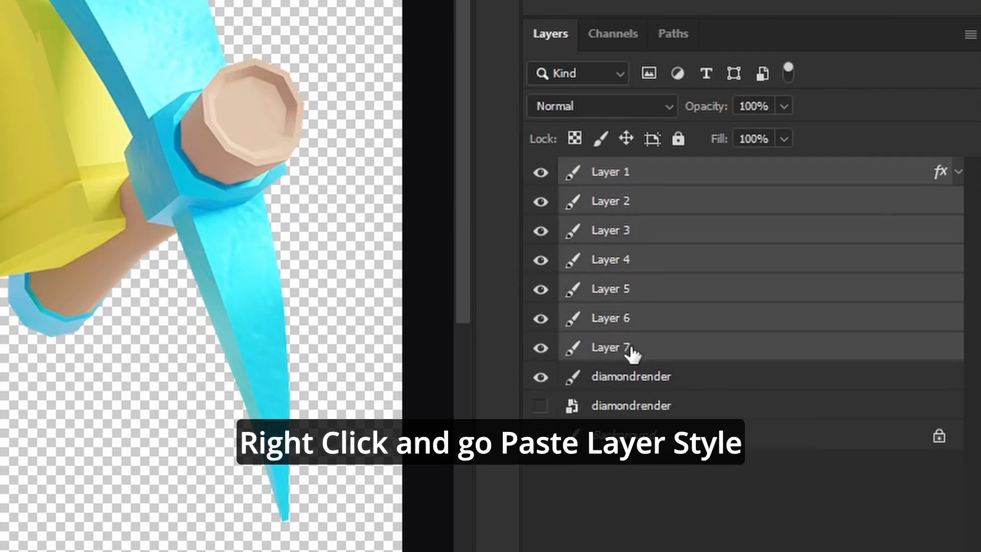
right_click(632, 350)
click(683, 342)
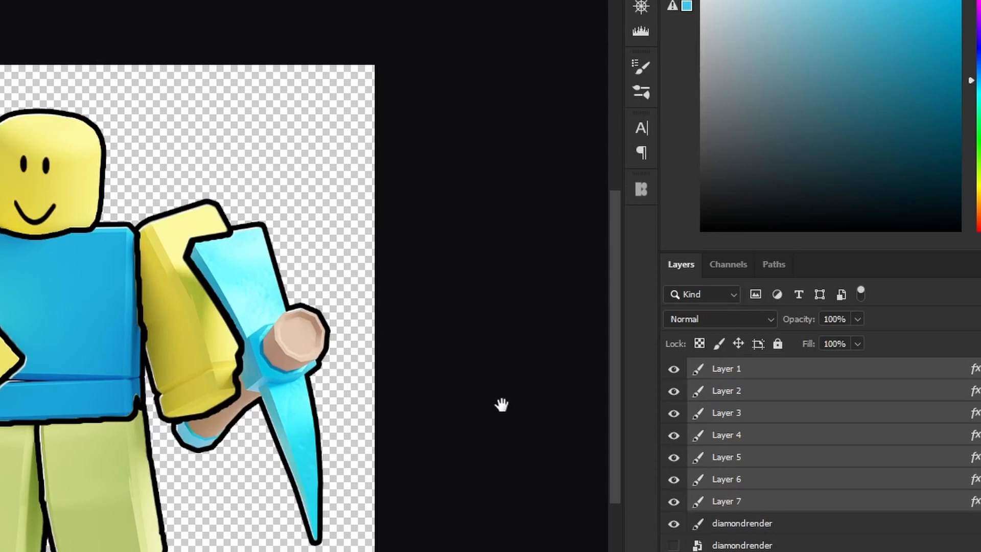
drag(278, 368, 237, 355)
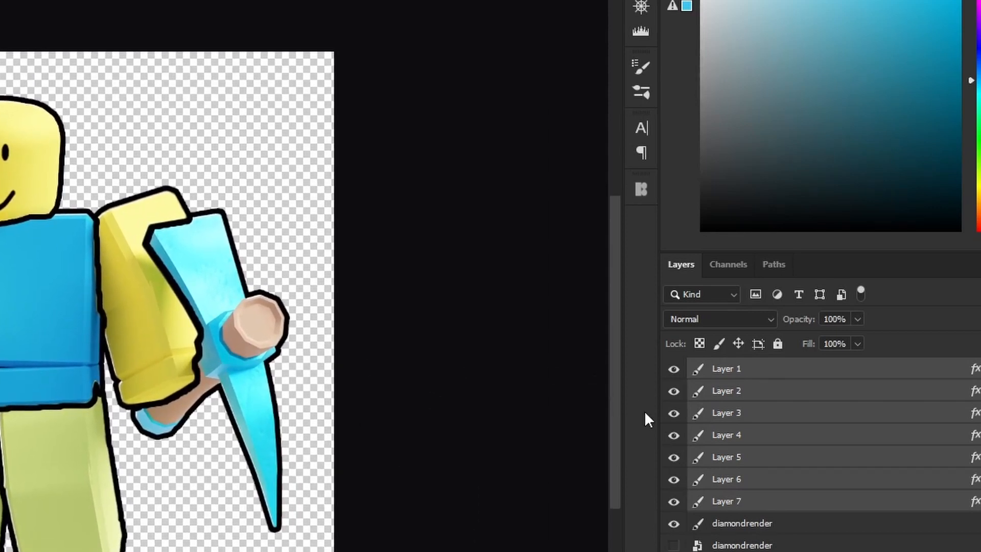
- Group the seven body-part layers, duplicate the group and convert the copy to a smart object
key(ctrl+j)
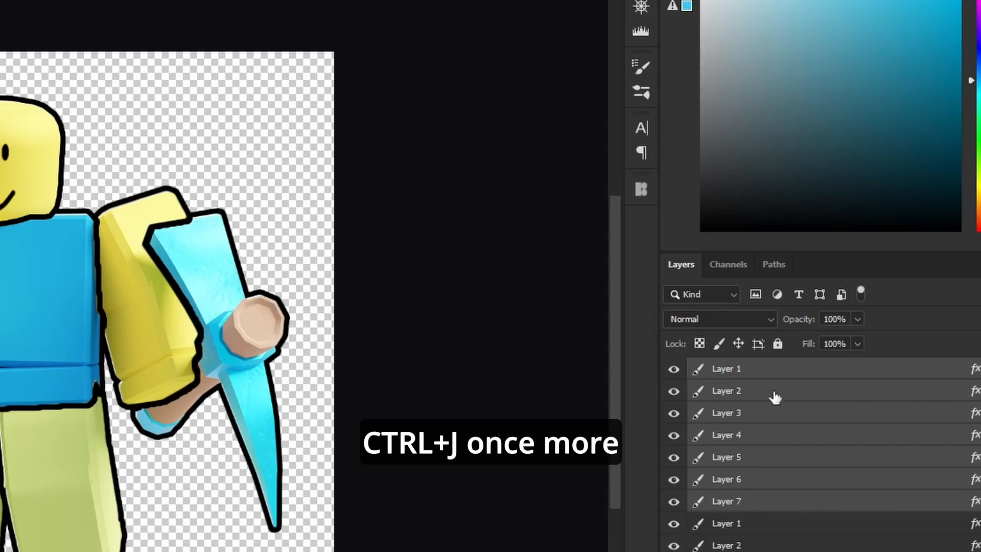
key(ctrl+z)
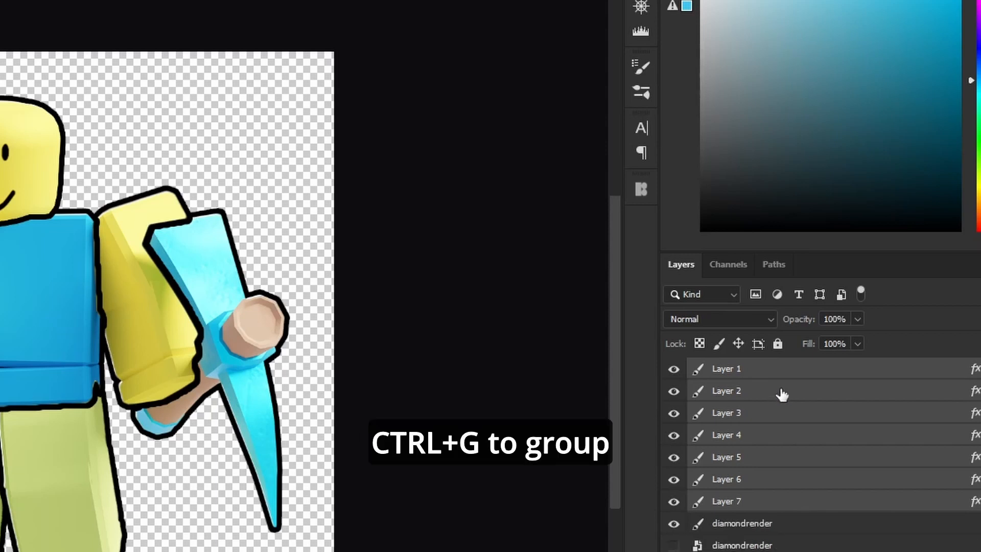
key(ctrl+g)
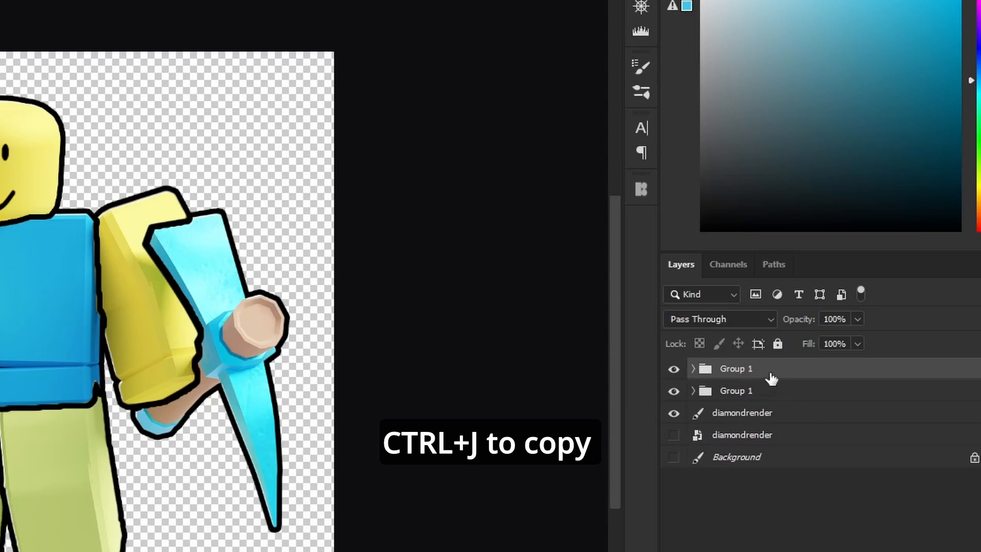
right_click(780, 369)
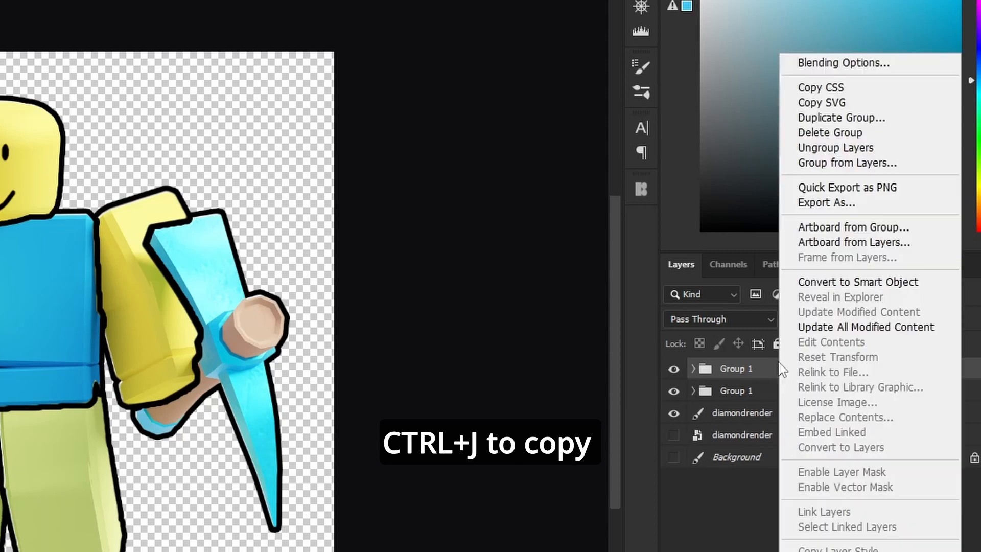
click(845, 284)
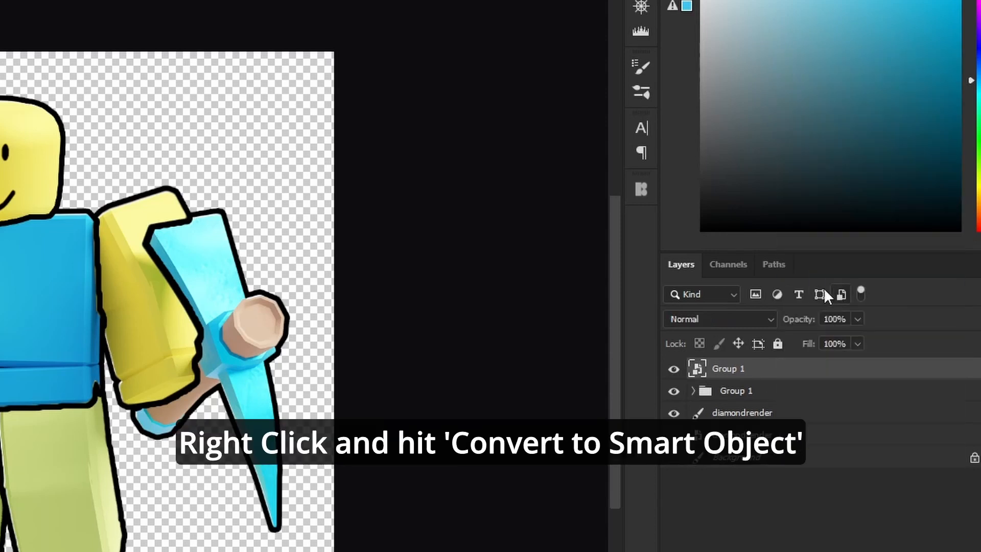
- Hide the original Group 1 folder and the rasterized diamondrender layer, and duplicate the Group 1 smart object
drag(674, 391, 674, 435)
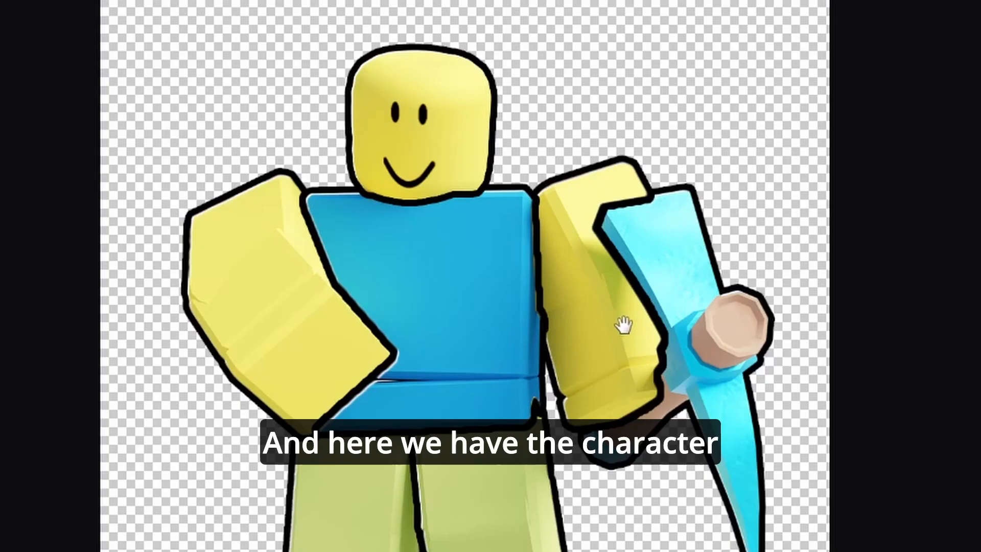
drag(622, 324, 622, 366)
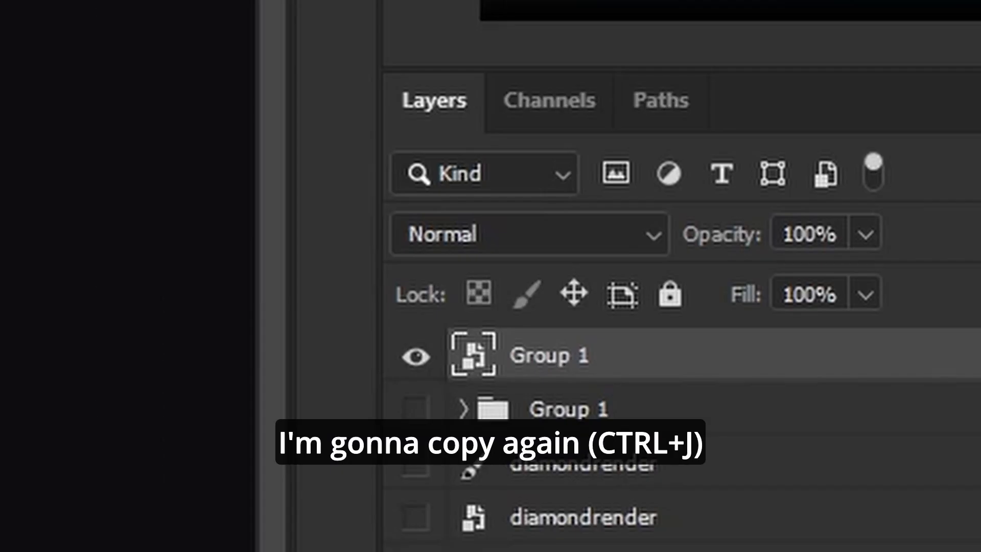
key(ctrl+j)
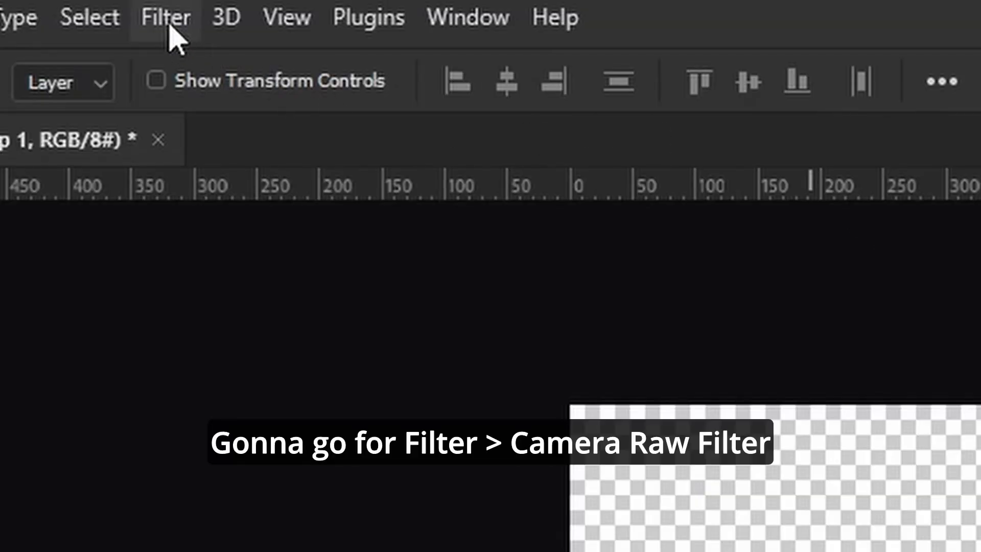
- Apply the Camera Raw Filter to the duplicate with Dehaze +36, Vibrance +5 and Saturation +12, and fine-tune Exposure and Contrast
click(166, 19)
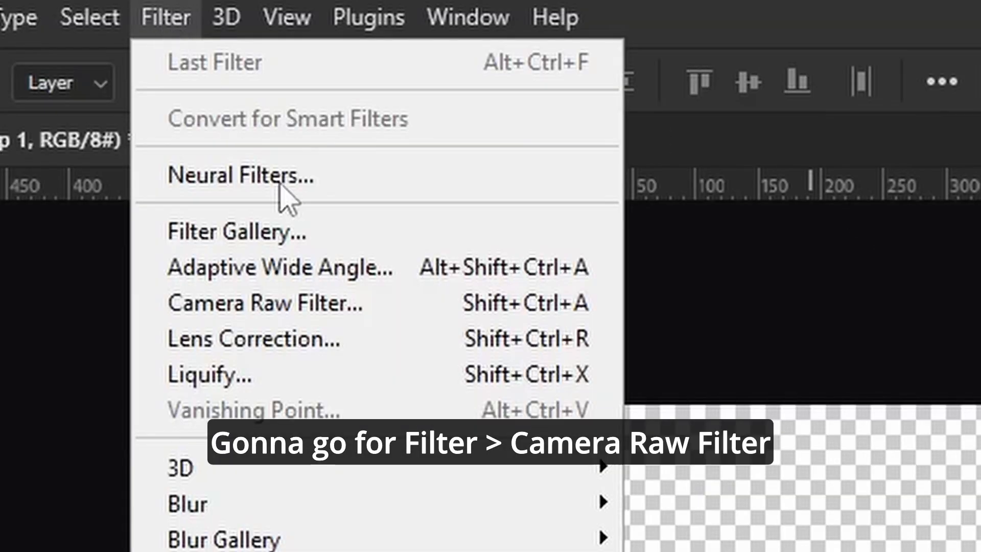
click(352, 306)
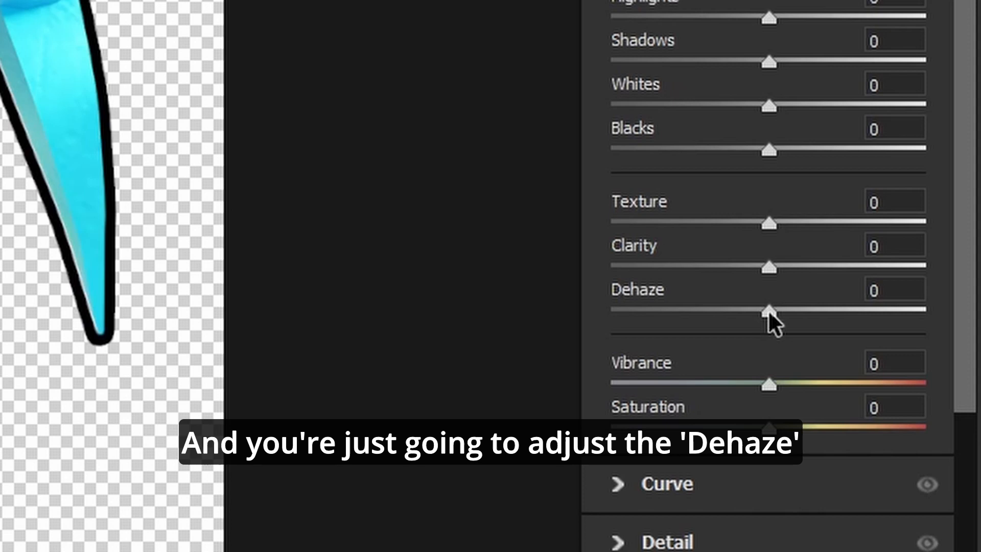
drag(769, 313, 825, 331)
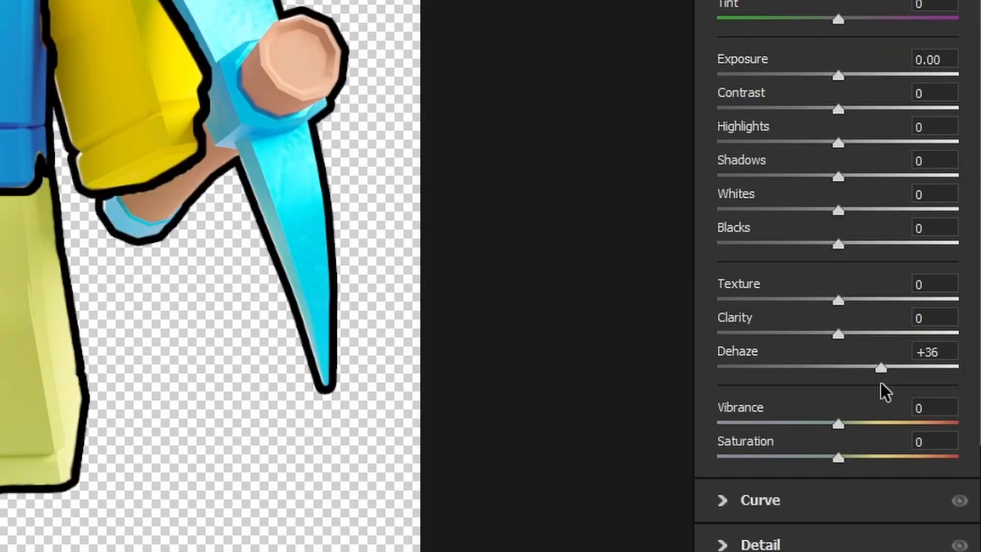
drag(840, 425, 852, 458)
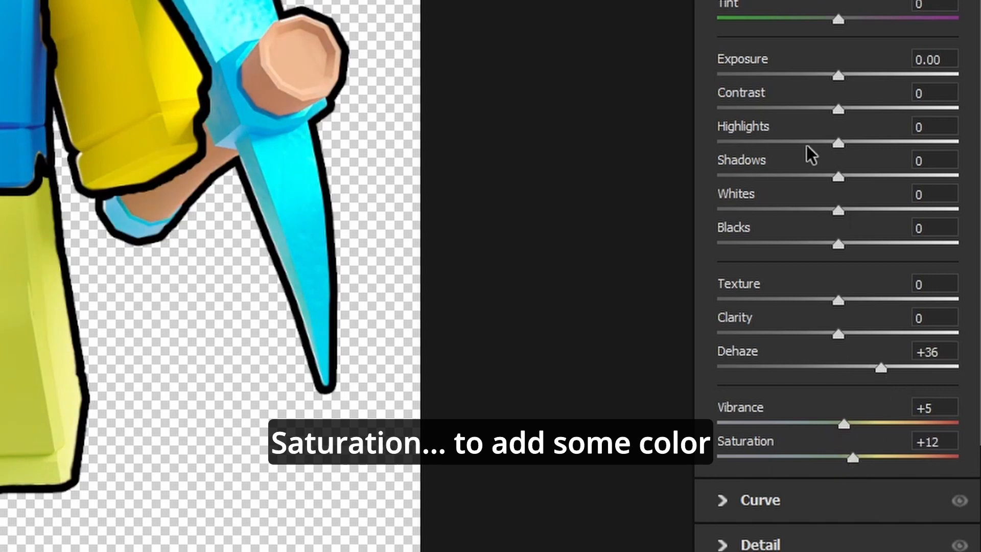
drag(837, 75, 829, 107)
click(876, 521)
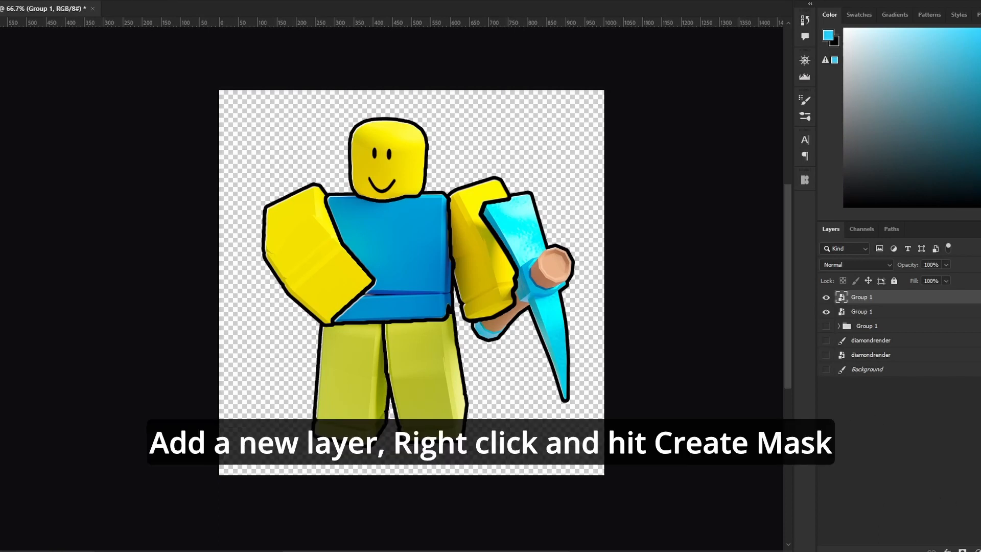
- Add a new layer above the filtered Group 1 smart object and make it a clipping mask
key(ctrl+shift+alt+n)
right_click(873, 309)
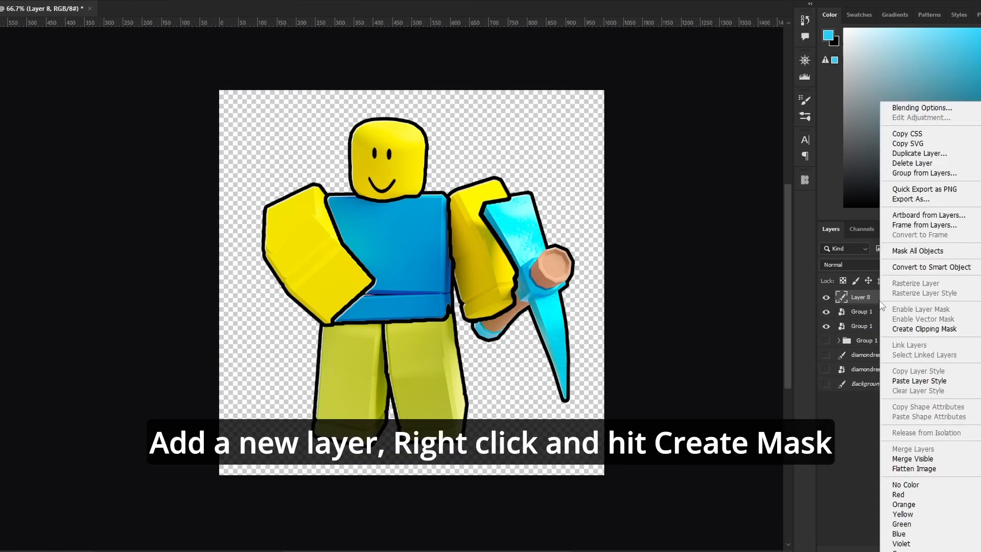
click(924, 334)
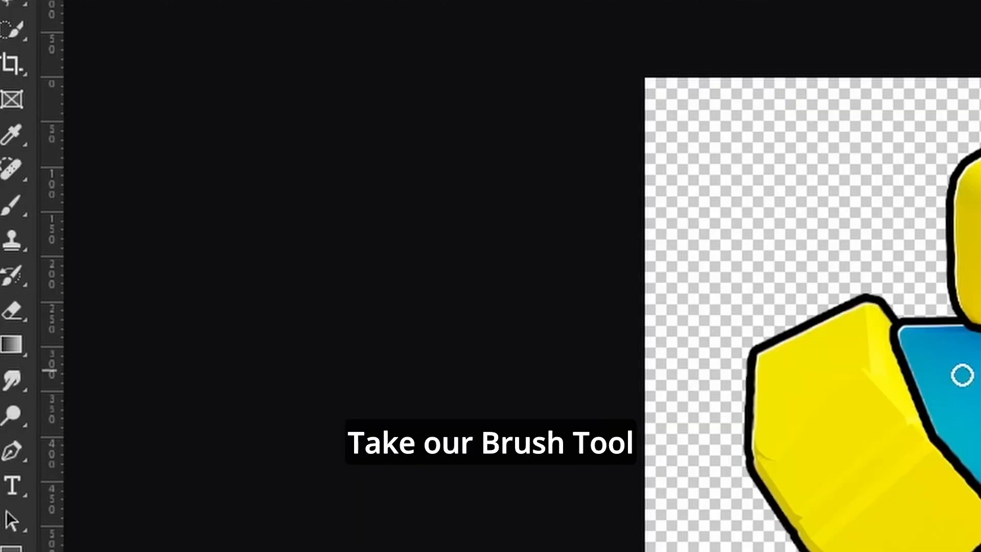
- Set up the Brush tool with minimum hardness and 40% opacity, and adjust its flow
key(b)
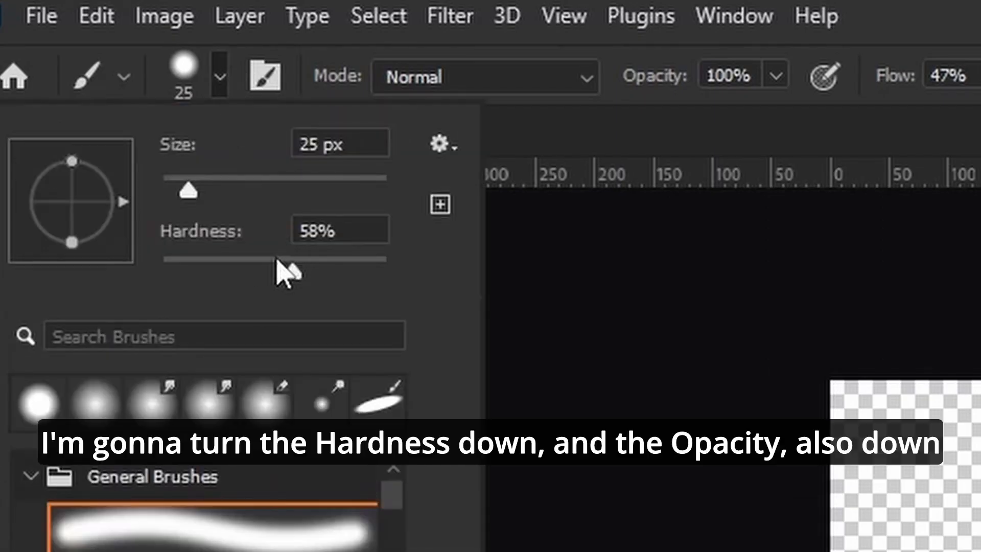
drag(291, 274, 161, 274)
key(Return)
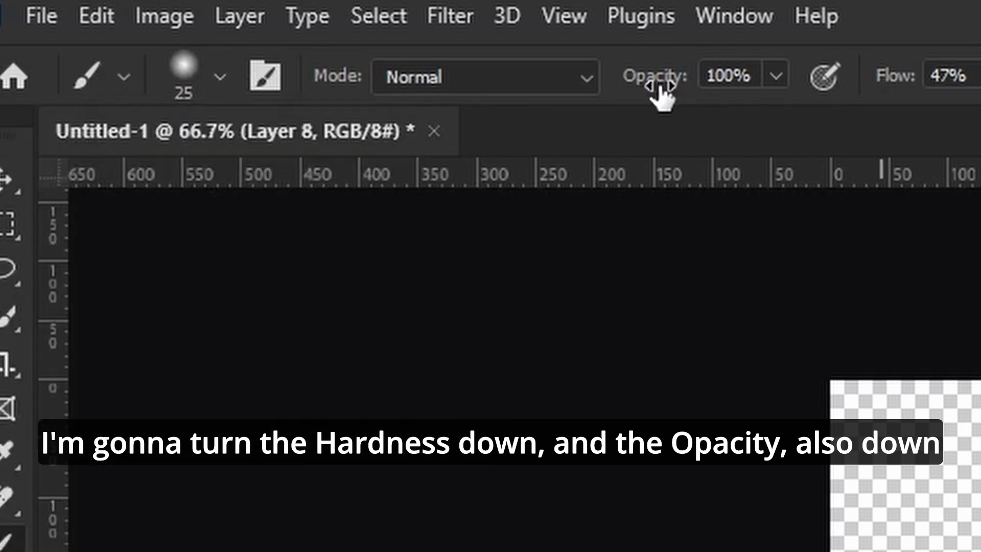
drag(657, 87, 556, 99)
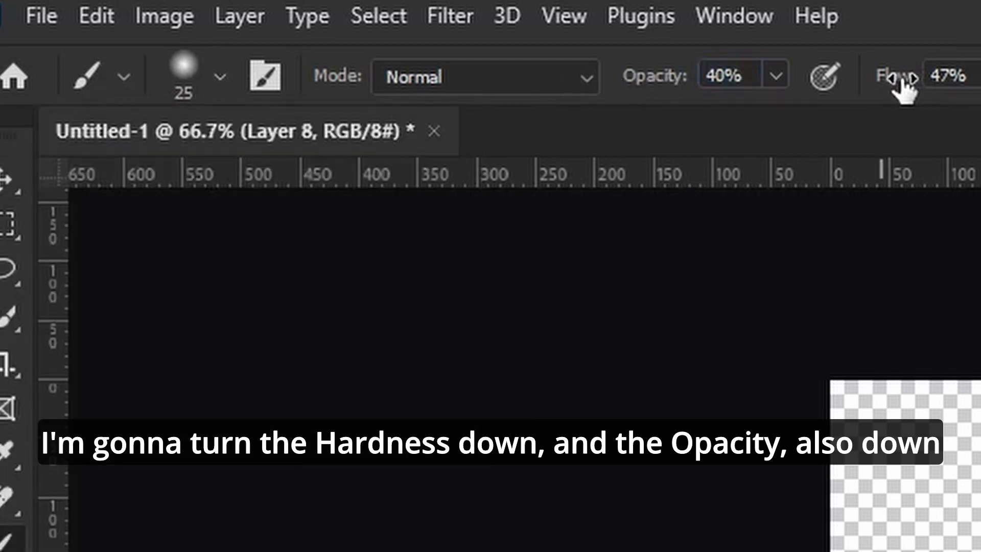
drag(898, 87, 896, 88)
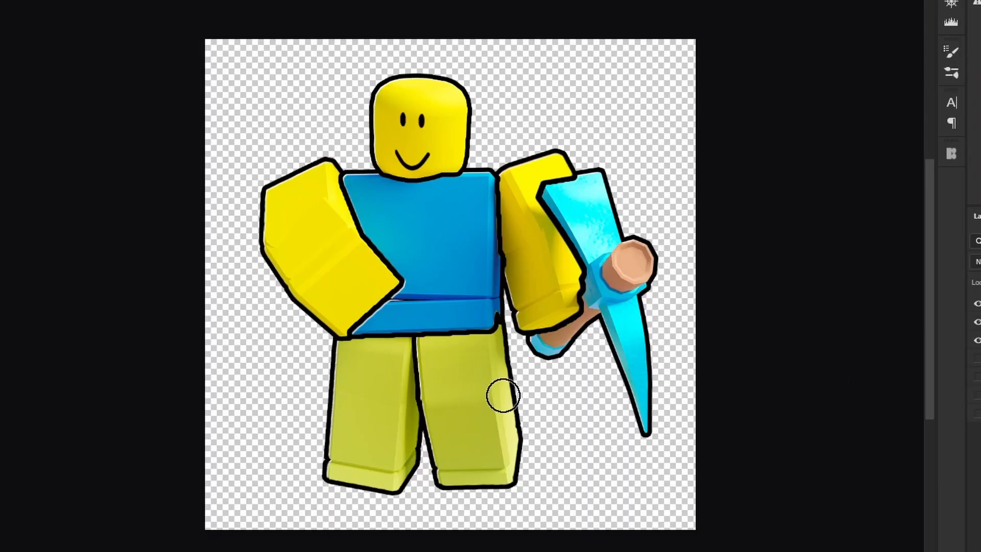
- Paint soft black shading on the clipped layer over the character's legs, torso, arms and pickaxe
mouse_move(504, 394)
mouse_down()
mouse_move(508, 361)
mouse_move(492, 394)
mouse_move(569, 387)
mouse_up()
key(ctrl+z)
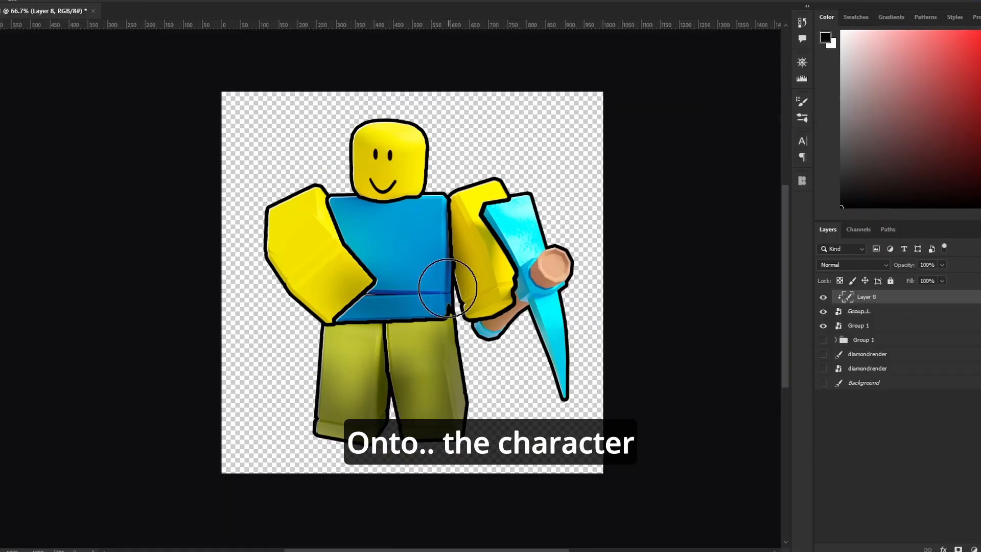
- Set the shading layer's blend mode to Overlay and its opacity to 55%
click(874, 266)
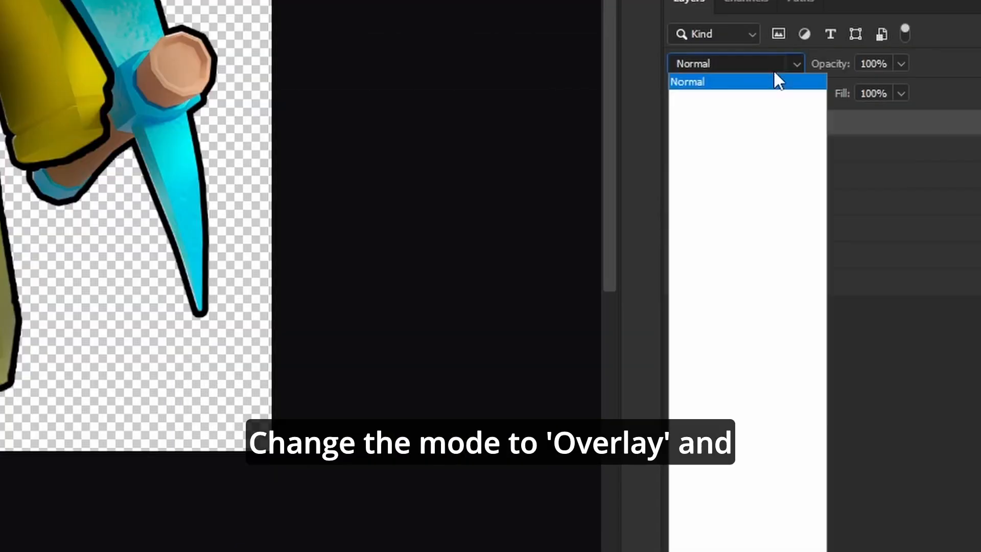
click(732, 323)
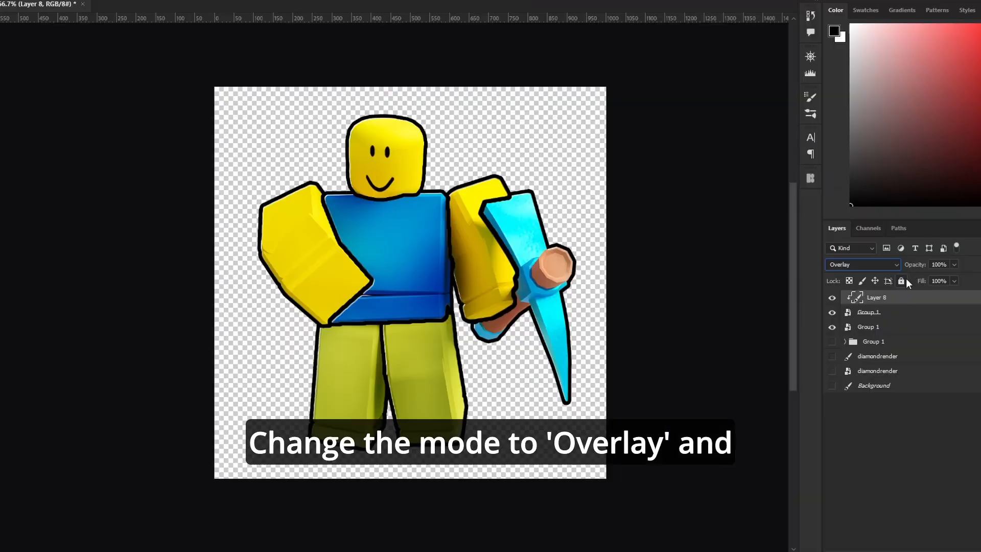
text(82)
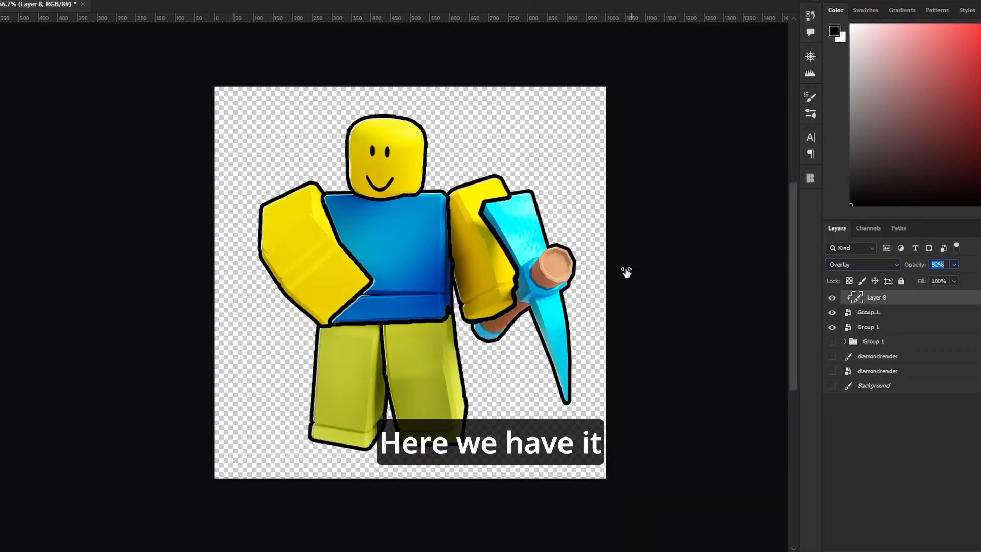
click(938, 265)
text(55)
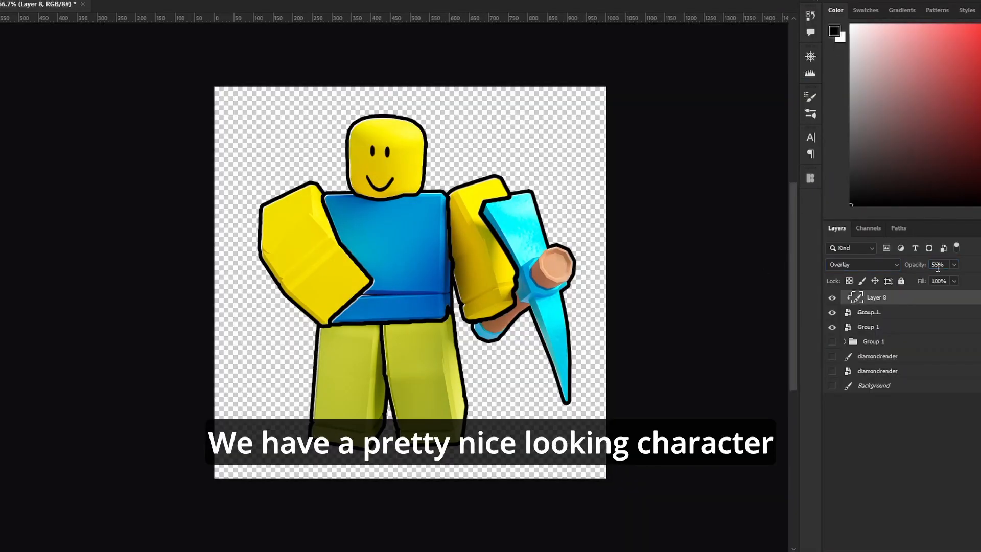